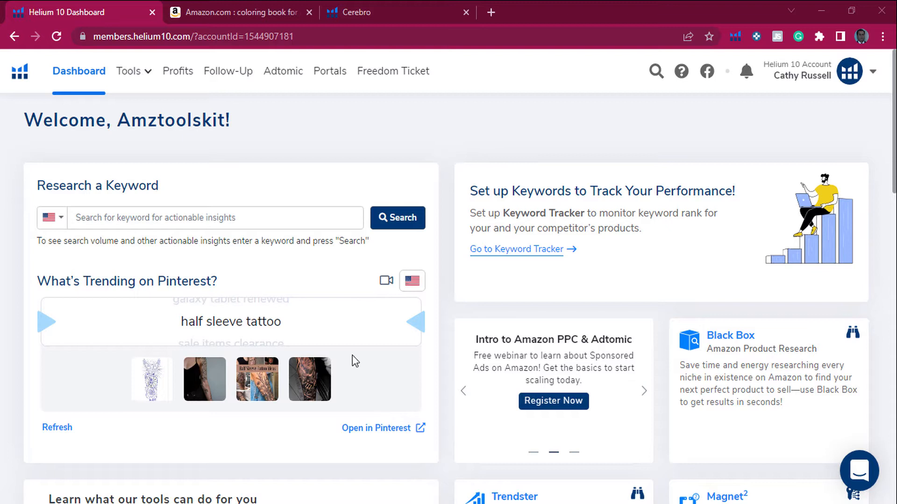
Switch to the Amazon results for "coloring book for adults" and review the search suggestions, result count and product listings.
mouse_move(146, 75)
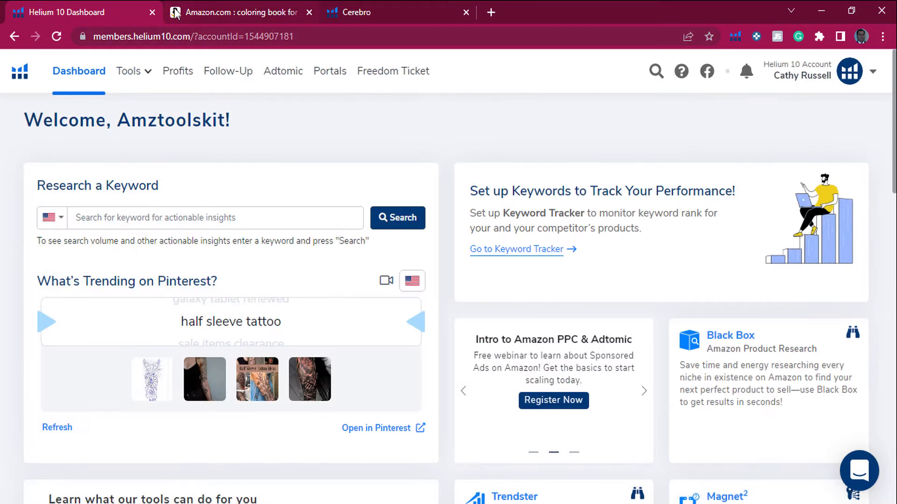
click(169, 13)
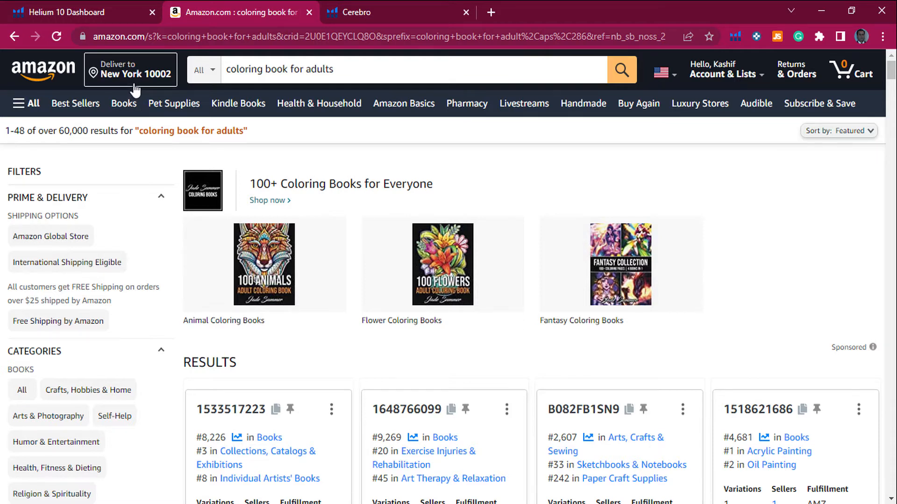
mouse_move(341, 69)
mouse_down()
mouse_move(254, 69)
mouse_move(324, 73)
mouse_up()
click(376, 72)
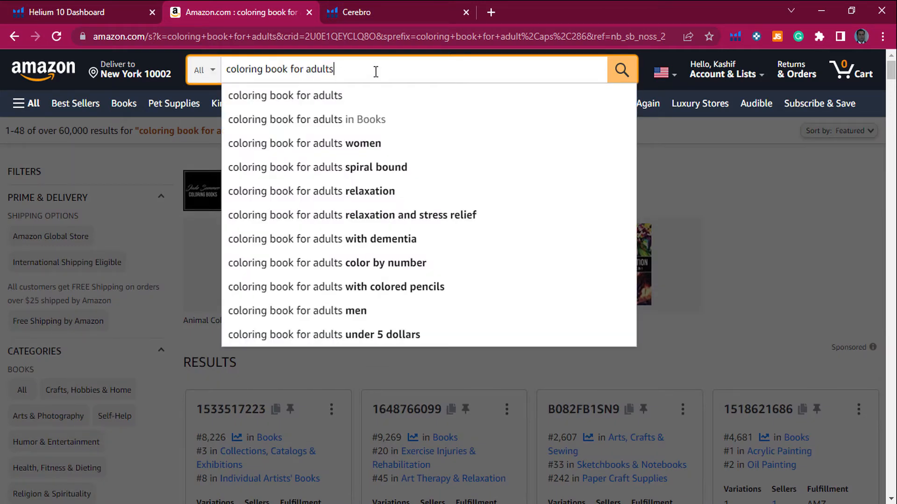
click(102, 156)
drag(88, 131, 64, 135)
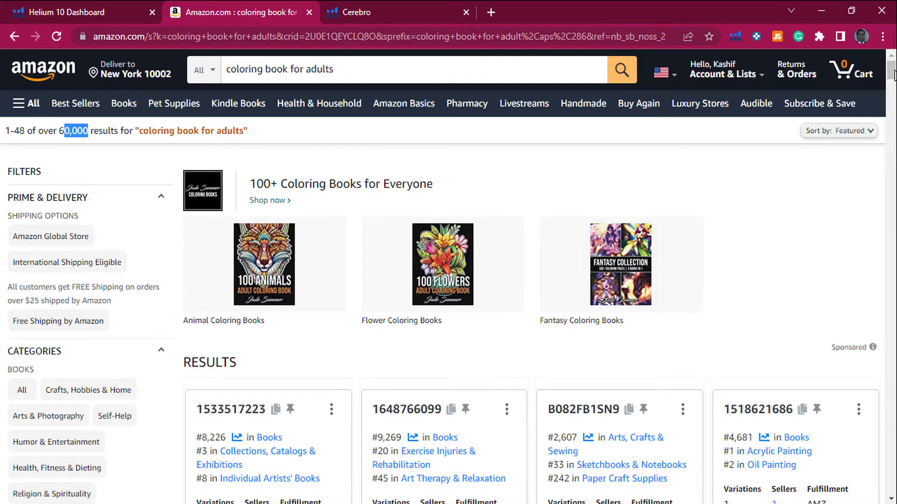
scroll(890, 75, down, 10)
scroll(891, 89, down, 2)
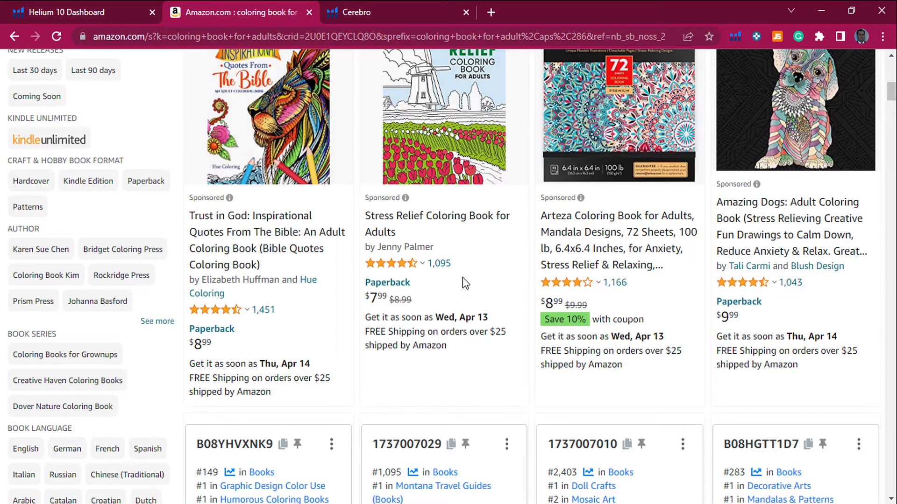
drag(890, 100, 892, 51)
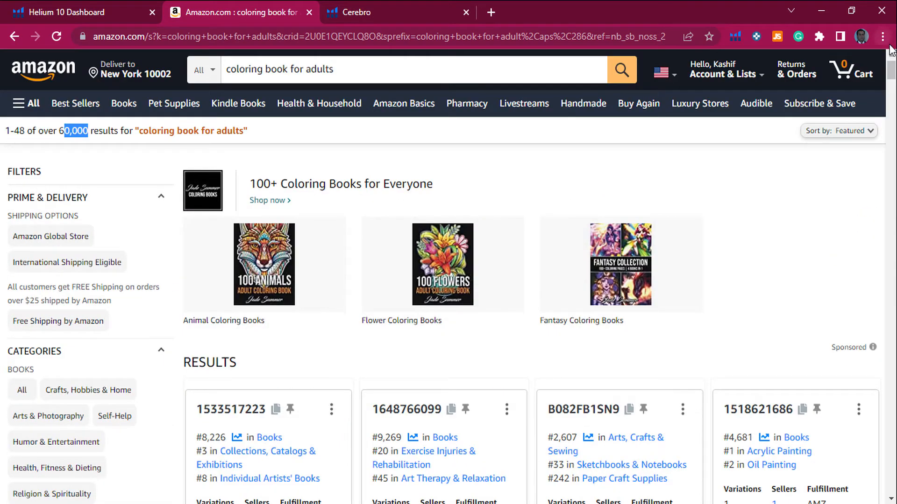
Run Helium 10 Xray product research on the Amazon results and filter out the sponsored products.
click(735, 37)
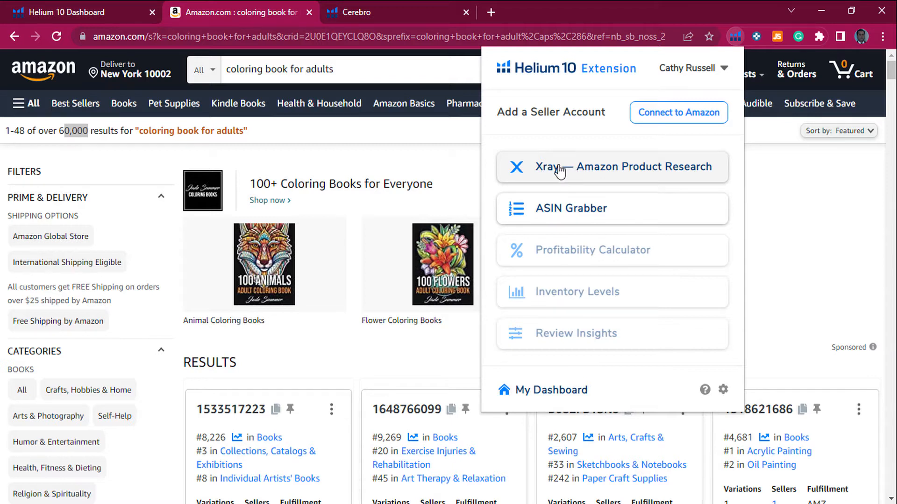
click(631, 179)
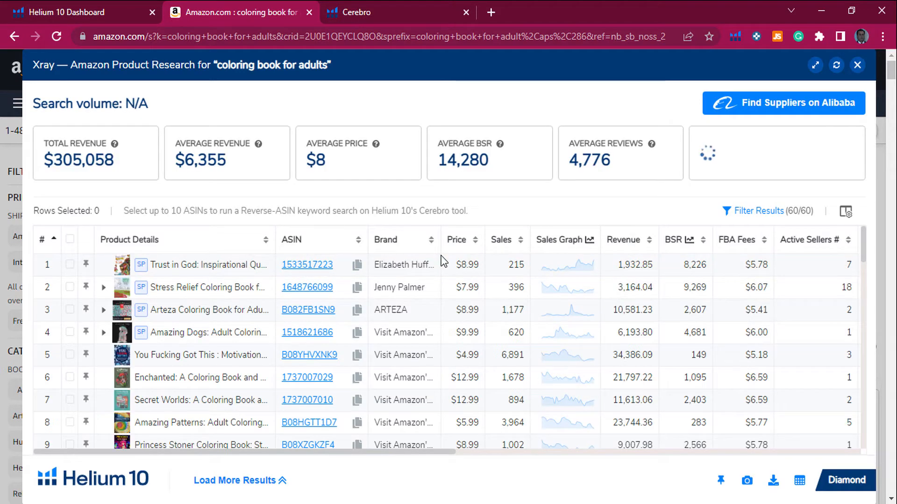
mouse_move(159, 297)
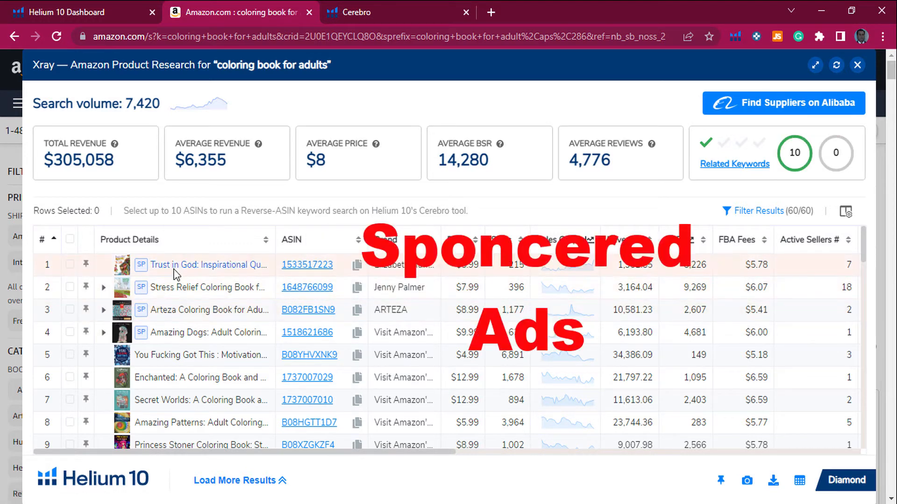
mouse_move(173, 332)
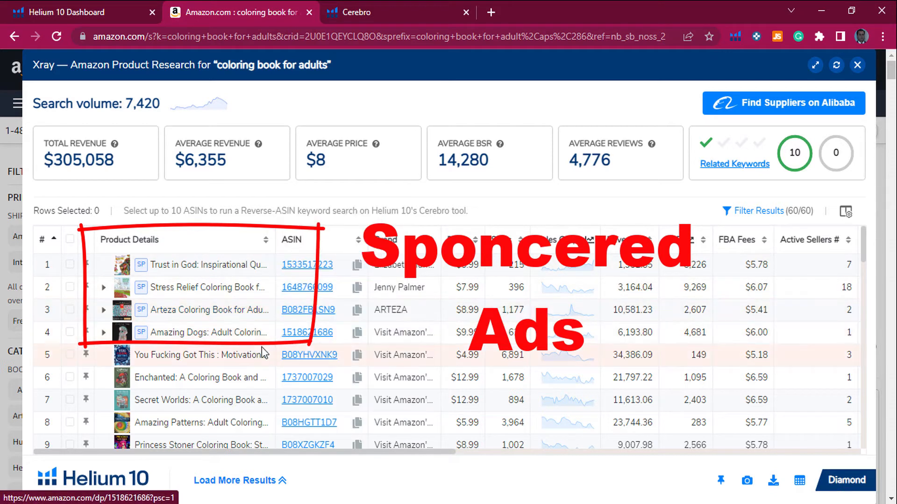
click(756, 211)
click(259, 428)
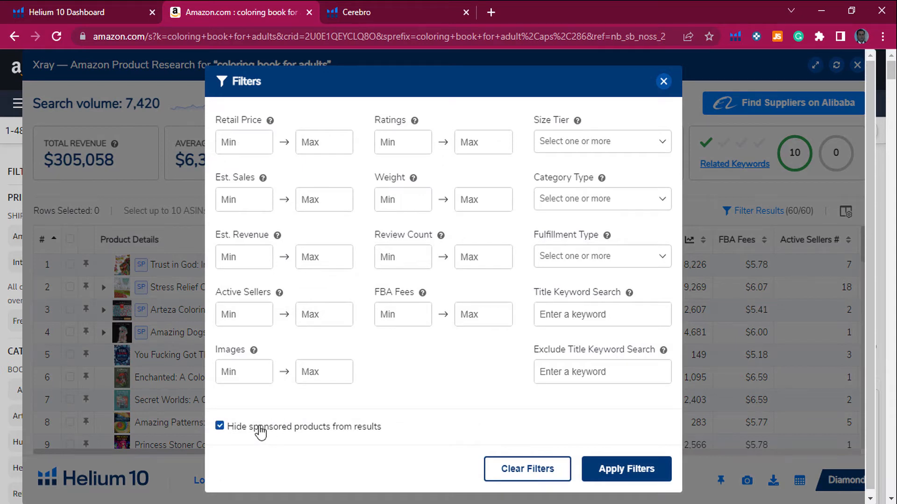
click(618, 469)
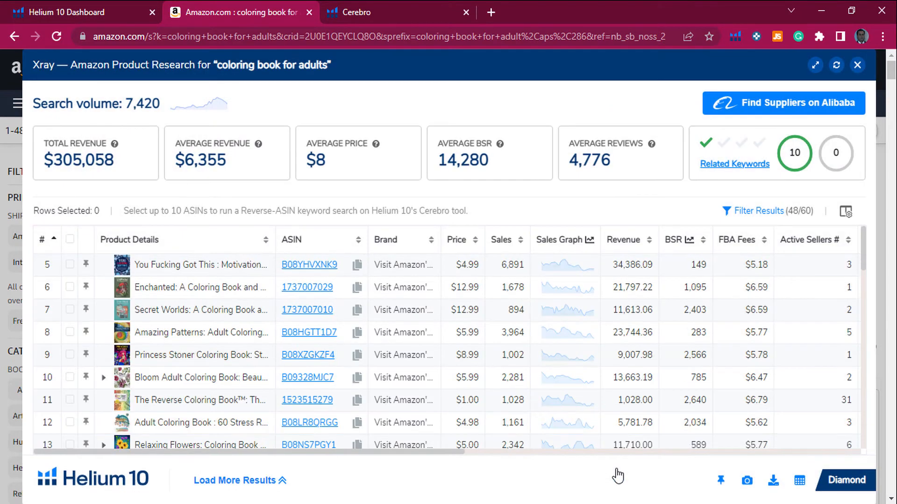
Sort the Xray products by sales from highest to lowest.
mouse_move(200, 274)
click(521, 239)
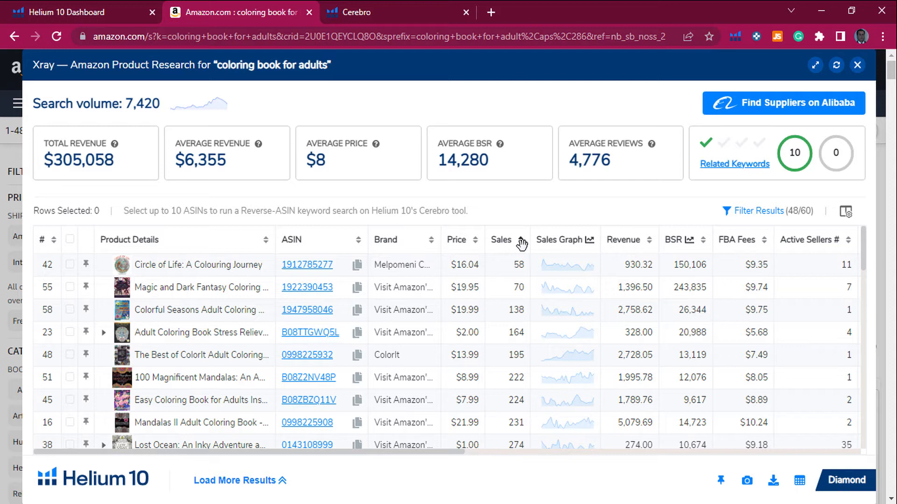
click(521, 240)
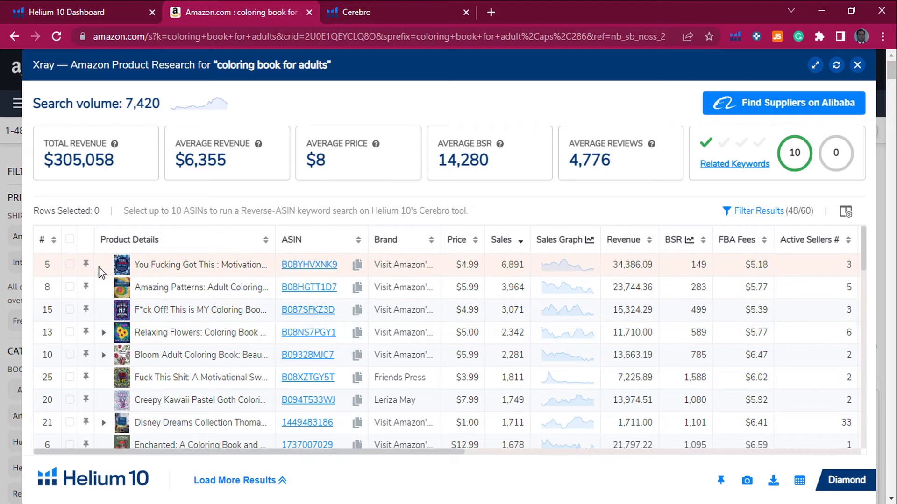
Select the ten best-selling products in Xray and run a reverse-ASIN keyword search on them in Cerebro.
click(71, 266)
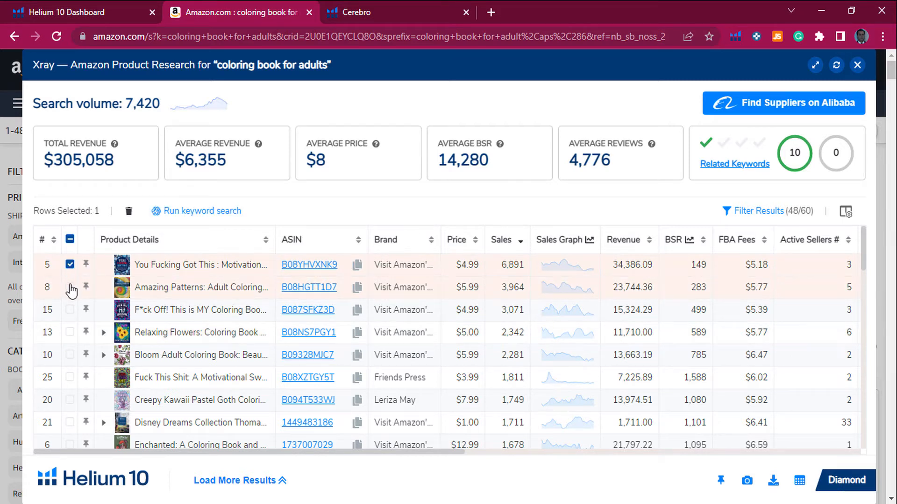
click(70, 288)
click(70, 311)
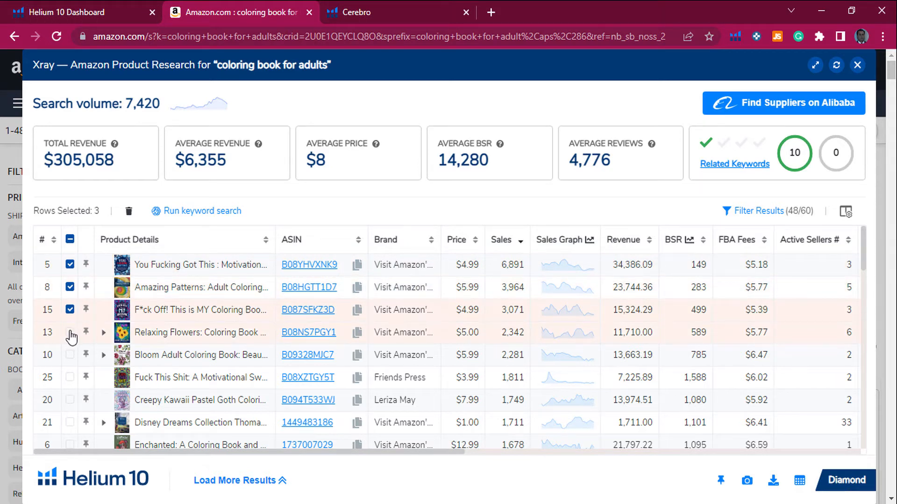
click(70, 333)
click(70, 377)
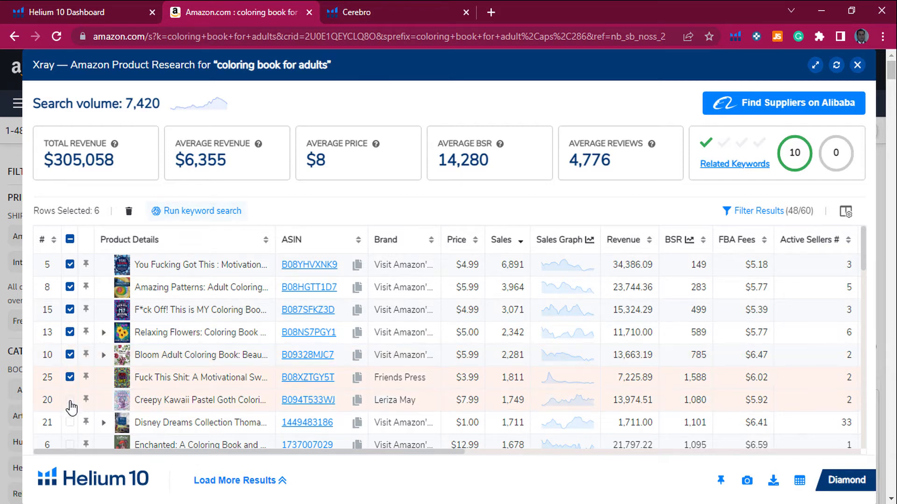
click(70, 400)
click(70, 422)
click(70, 445)
scroll(208, 354, down, 1)
click(70, 406)
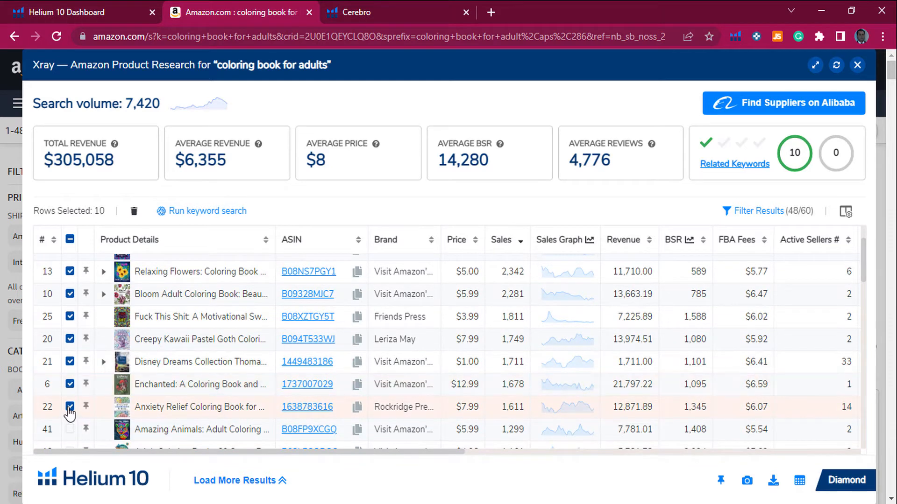
click(208, 213)
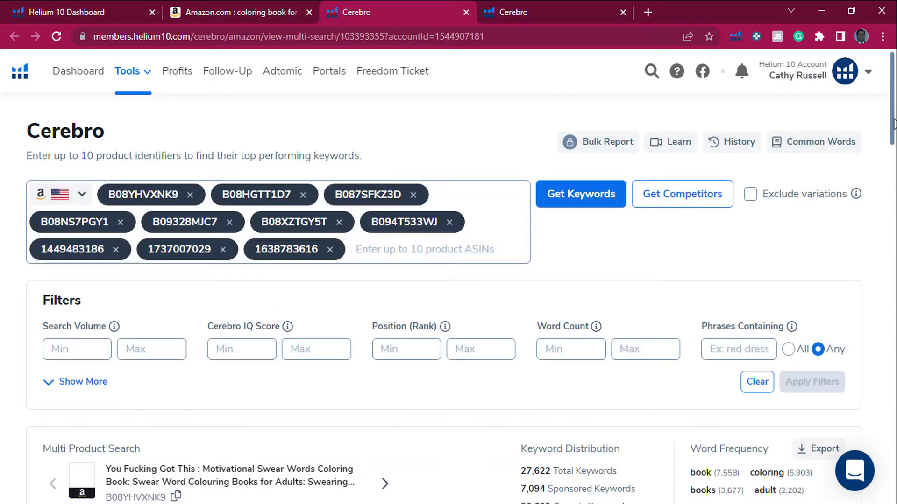
Review the filtered keyword list in Cerebro and sort it by search volume from highest to lowest.
drag(893, 139, 894, 166)
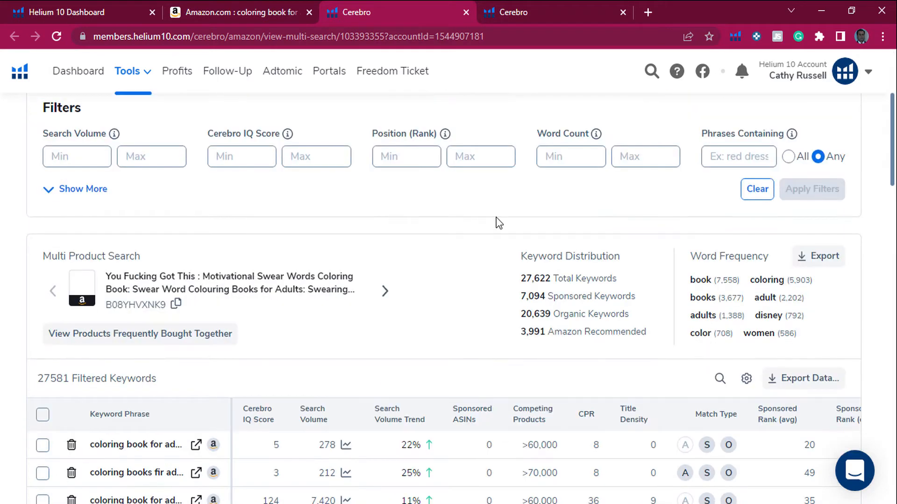
scroll(573, 199, down, 1)
drag(39, 381, 73, 381)
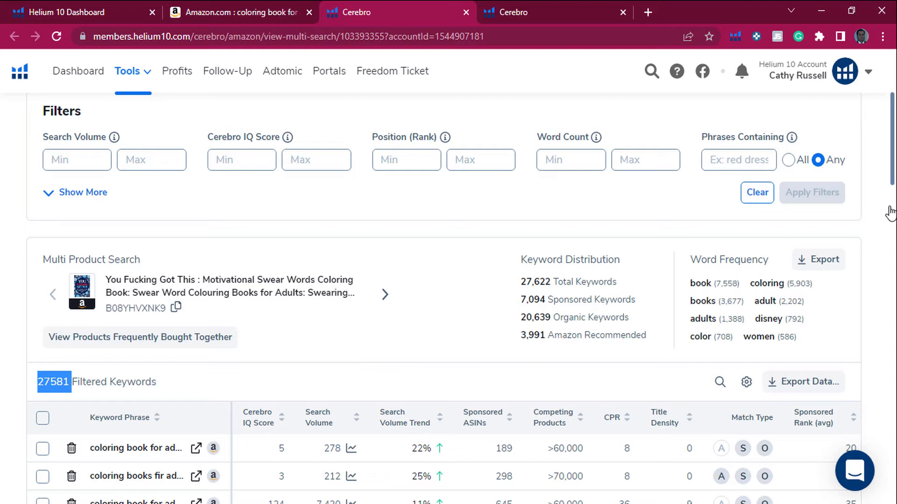
drag(892, 169, 892, 182)
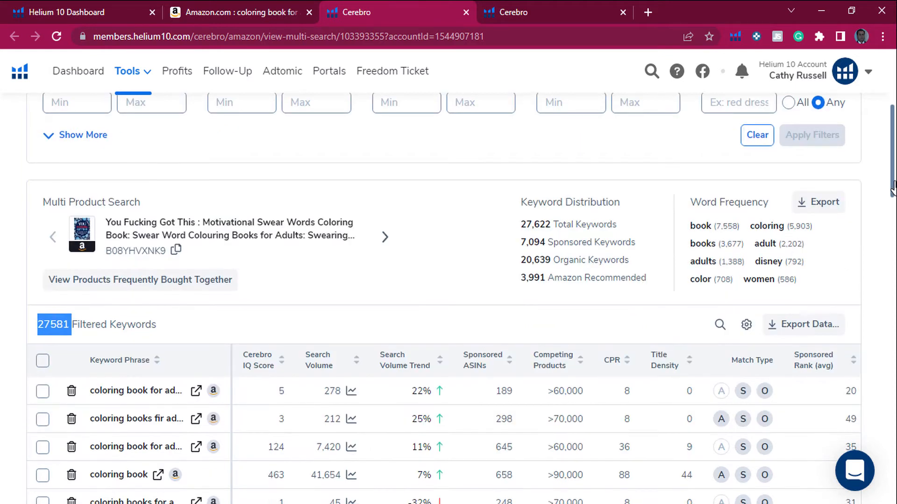
click(355, 361)
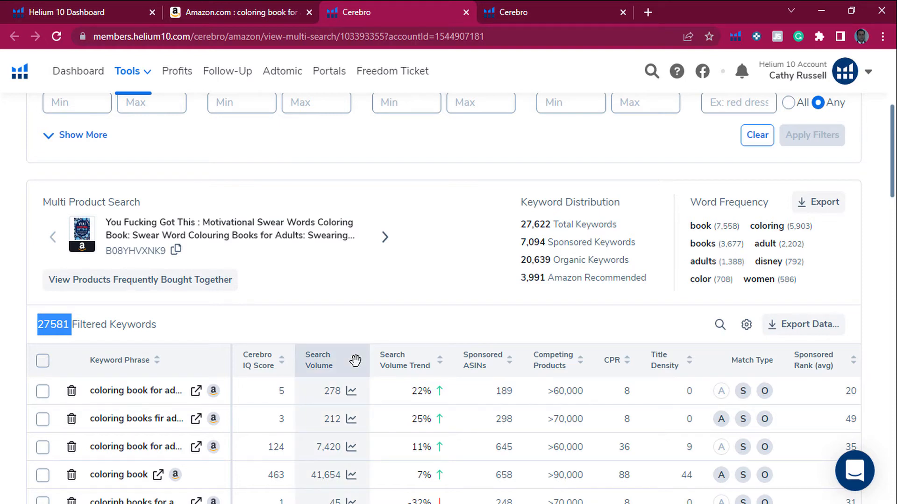
click(356, 361)
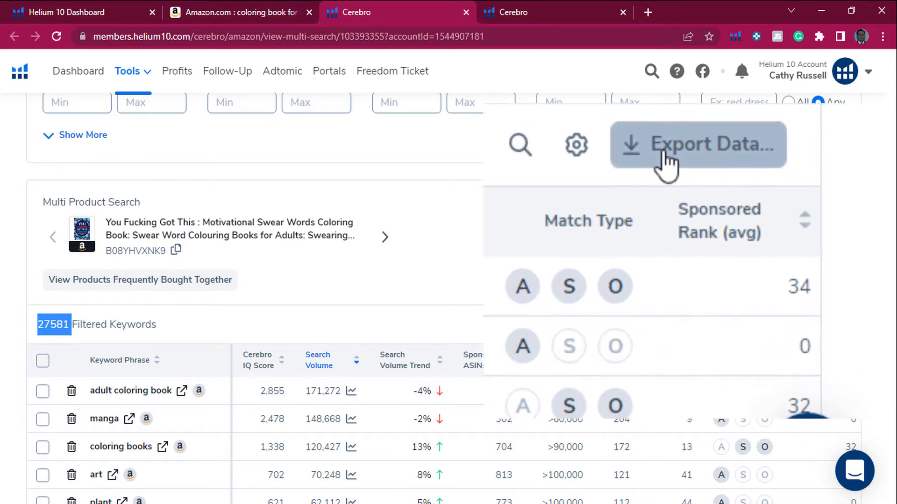
Export the Cerebro keyword data and switch to the exported workbook US_AMAZON_cerebro_B08YHVXNK9_.xlsx in Excel.
click(664, 159)
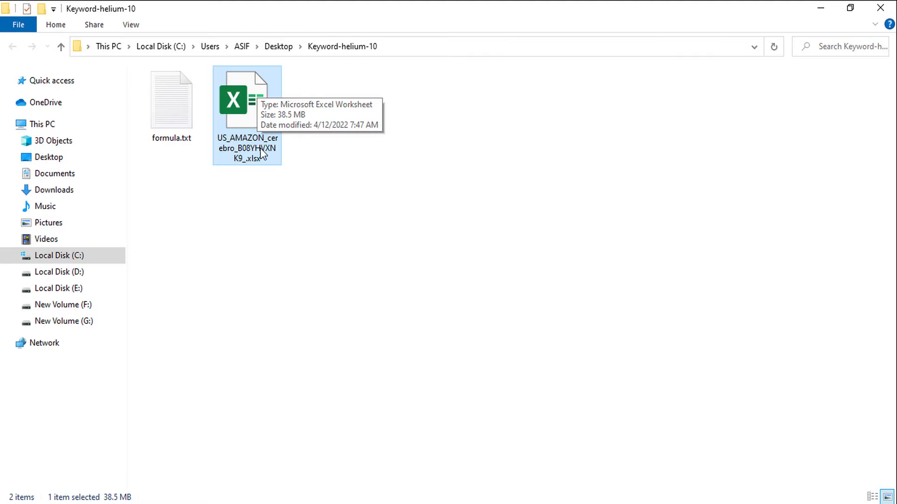
key(alt+Tab)
key(alt+Tab)
key(alt+Tab)
key(alt+Tab)
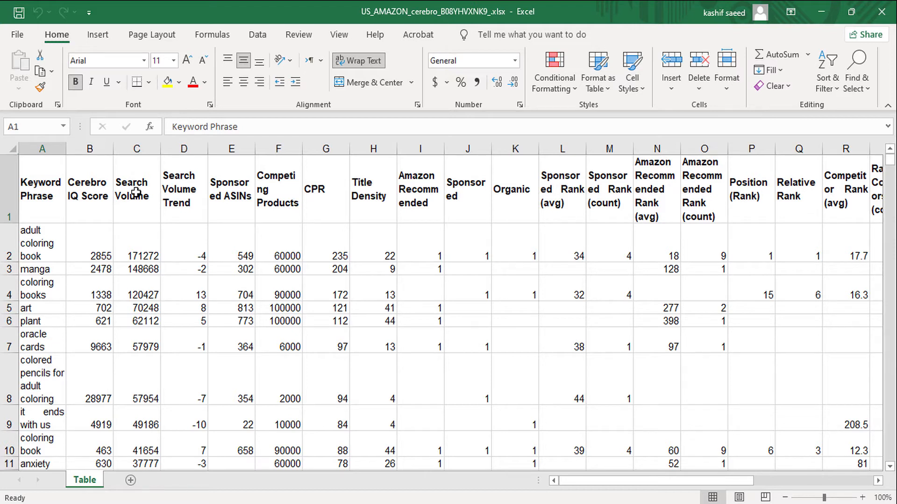
click(93, 148)
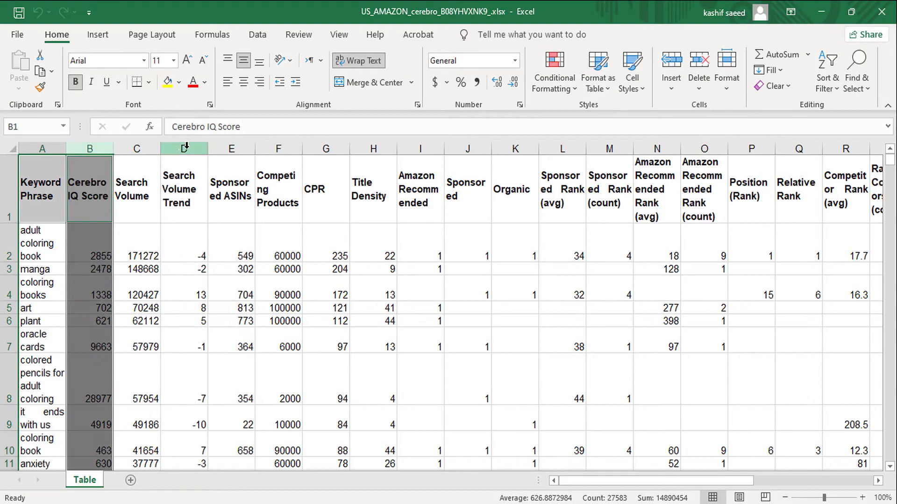
ctrl+click(186, 148)
ctrl+click(231, 148)
ctrl+click(278, 148)
ctrl+click(327, 148)
ctrl+click(373, 148)
ctrl+click(420, 148)
ctrl+click(467, 148)
ctrl+click(515, 148)
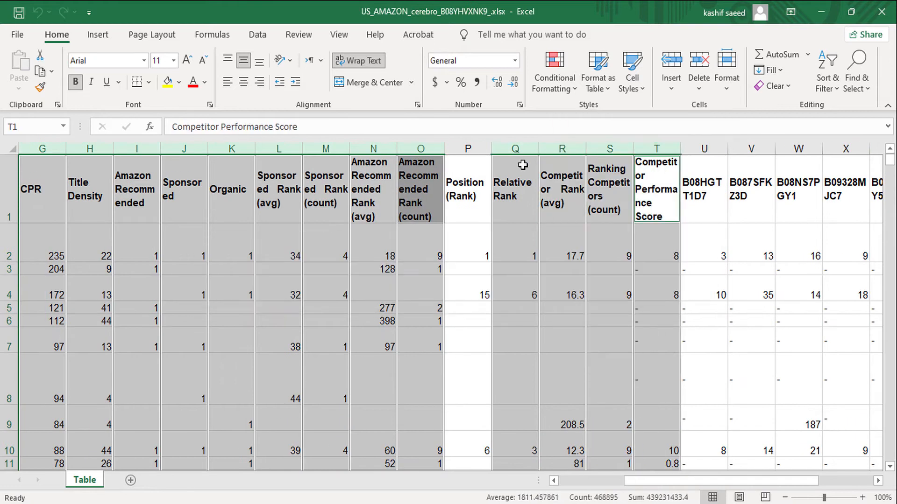
right_click(522, 165)
click(455, 299)
right_click(610, 149)
click(653, 361)
drag(651, 481, 626, 484)
click(38, 13)
click(44, 148)
click(11, 173)
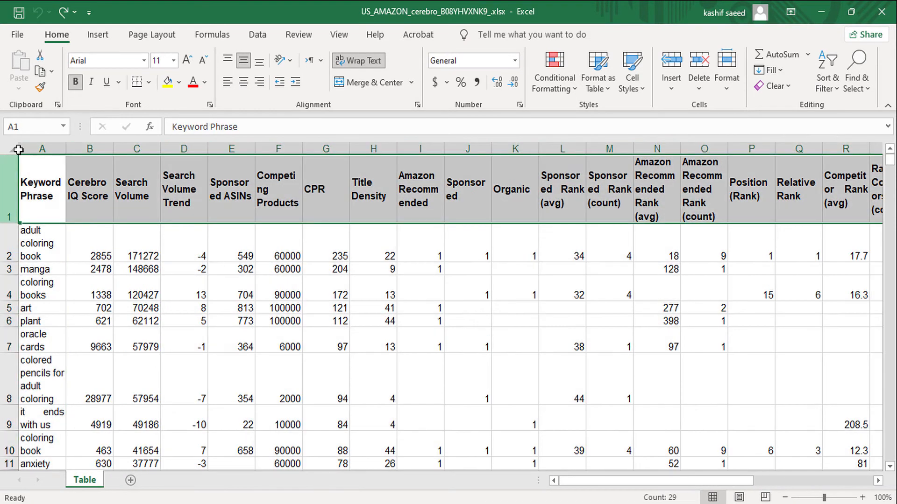
Delete every worksheet column except Keyword Phrase, Search Volume, Position (Rank) and the competitor ASIN columns.
click(89, 149)
key(ctrl+minus)
drag(178, 156, 608, 148)
right_click(408, 149)
click(441, 281)
drag(232, 150, 376, 153)
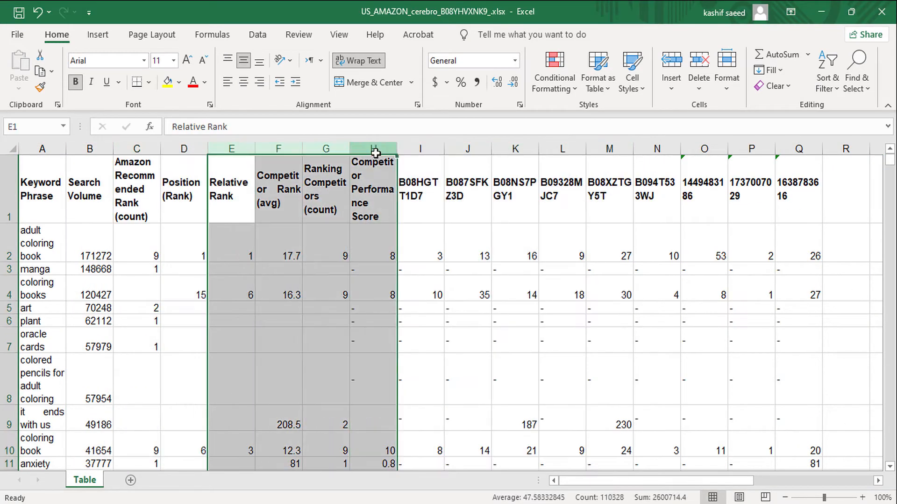
Replace the Position (Rank) header in C1 with the first product's ASIN, B08YHVXNK9, copied from Cerebro in the browser.
click(120, 177)
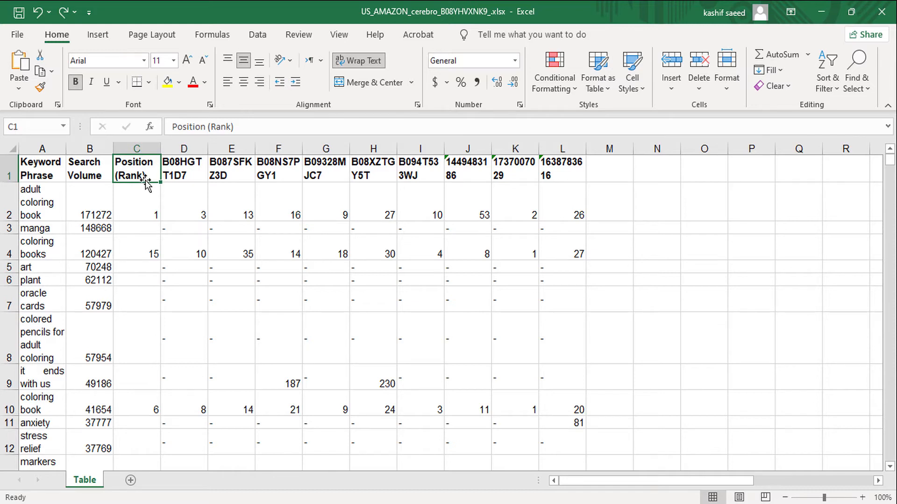
key(alt+Tab)
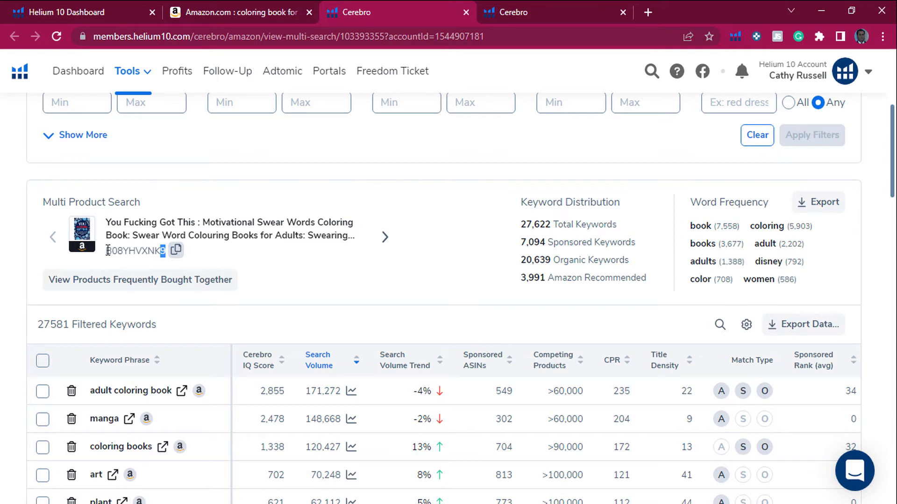
click(175, 253)
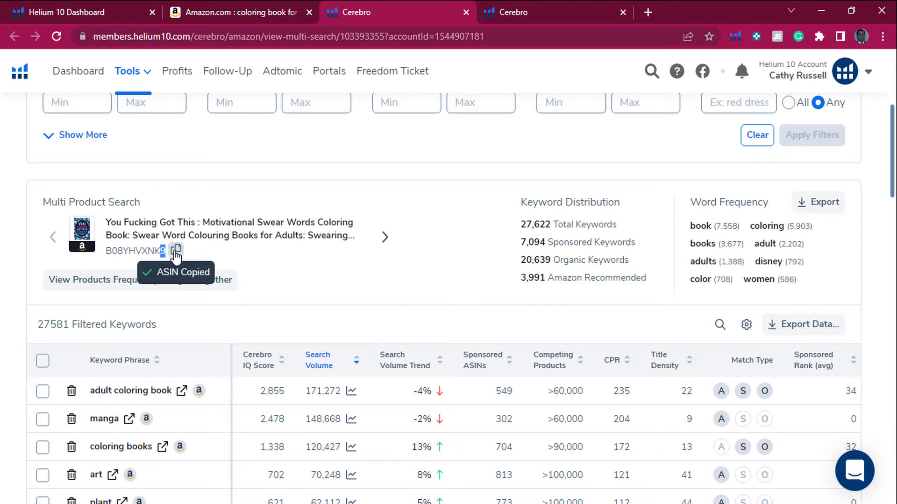
key(alt+Tab)
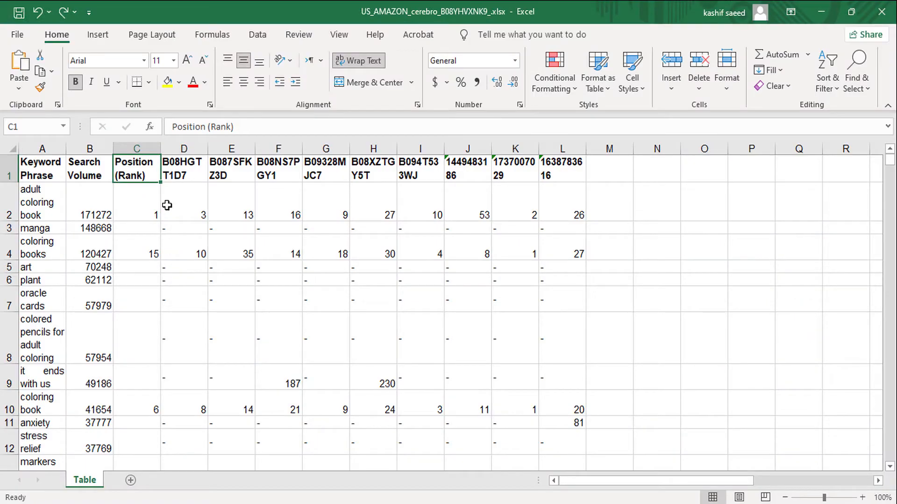
double_click(150, 177)
drag(149, 177, 117, 162)
key(ctrl+v)
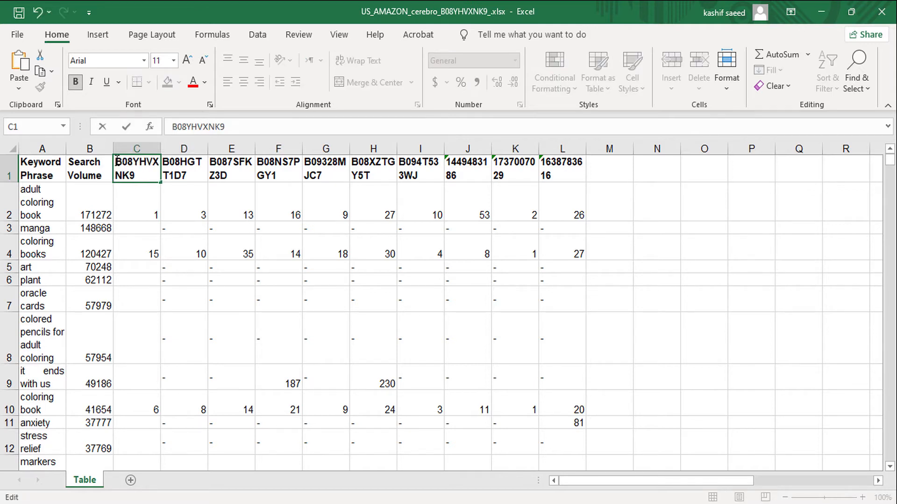
Widen all worksheet columns so the headers fit on one line, and widen the Keyword Phrase column further.
click(144, 149)
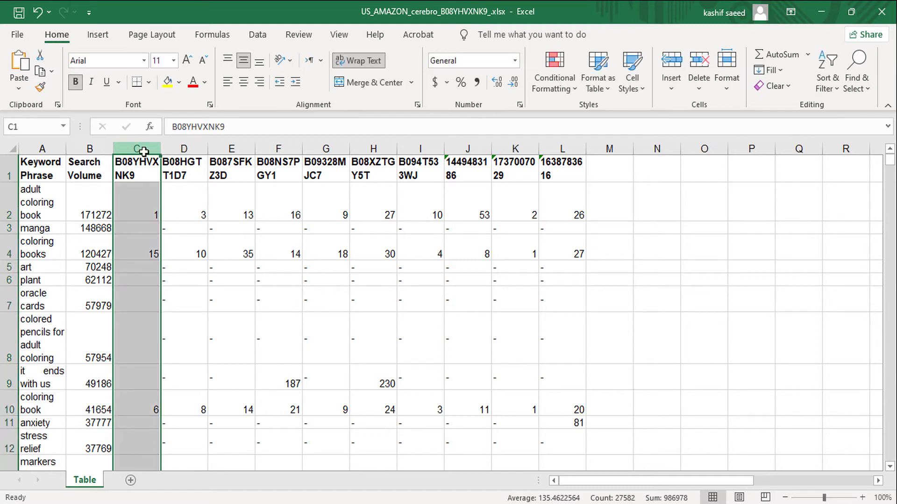
click(20, 169)
key(ctrl+a)
drag(586, 148, 629, 148)
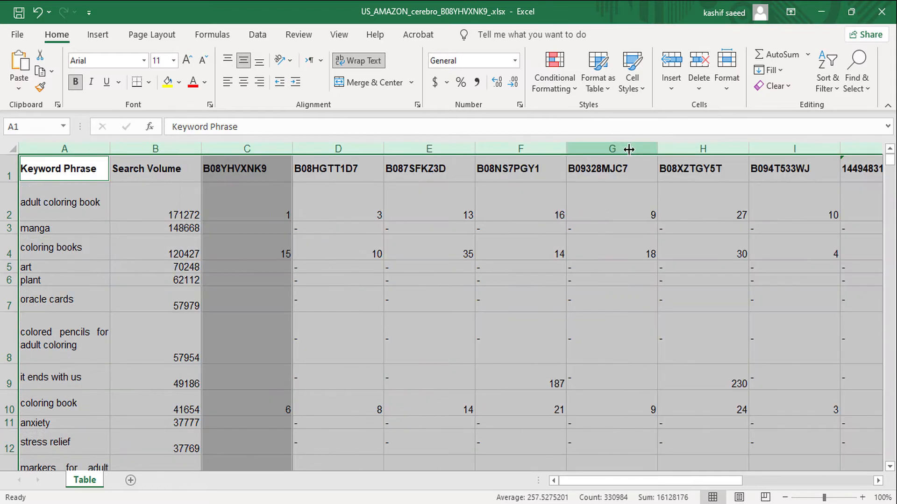
drag(103, 149, 166, 150)
click(245, 147)
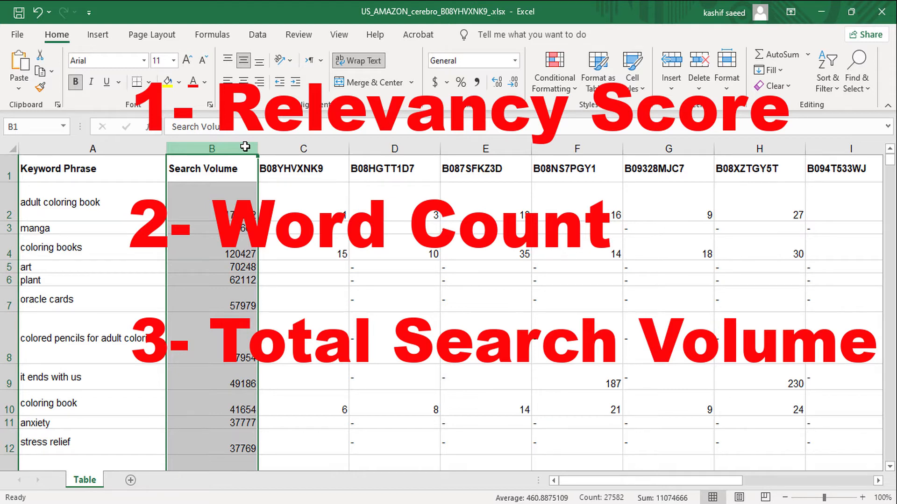
Insert a new column between Search Volume and B08YHVXNK9, and title it Relevancy Score in C1.
right_click(292, 149)
click(334, 266)
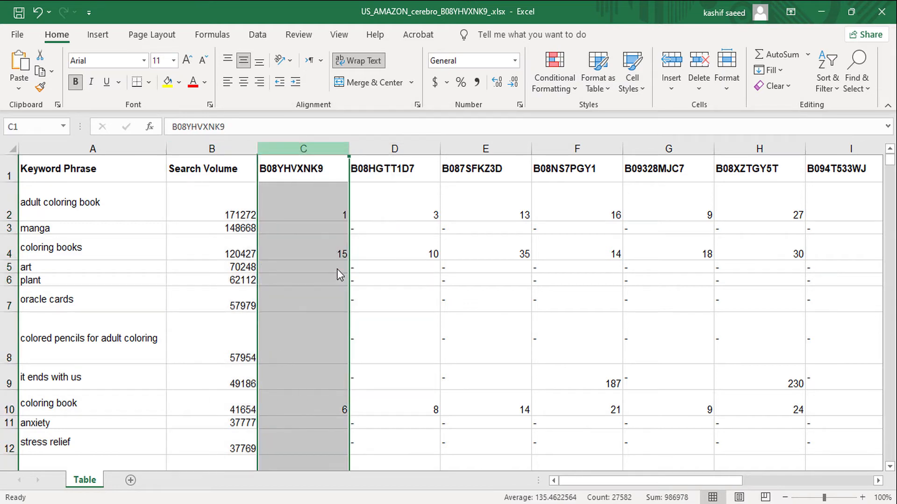
click(321, 164)
text(R)
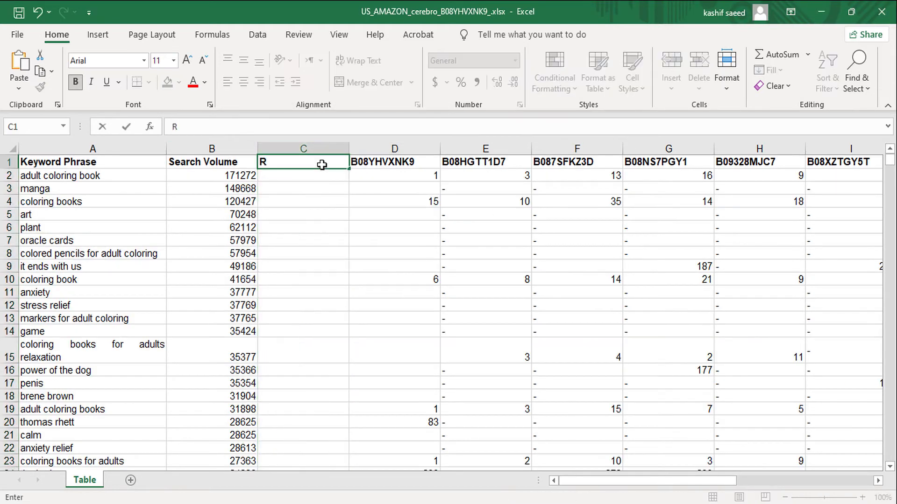
text(elevancy Score)
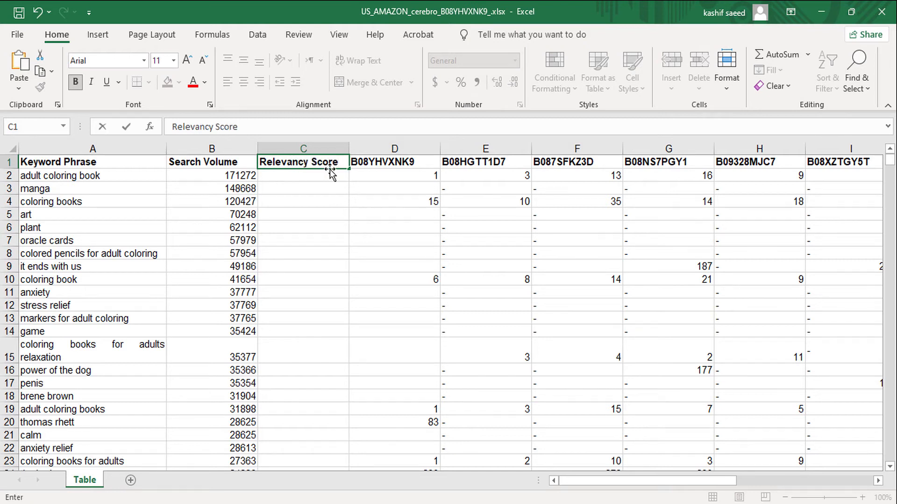
key(Return)
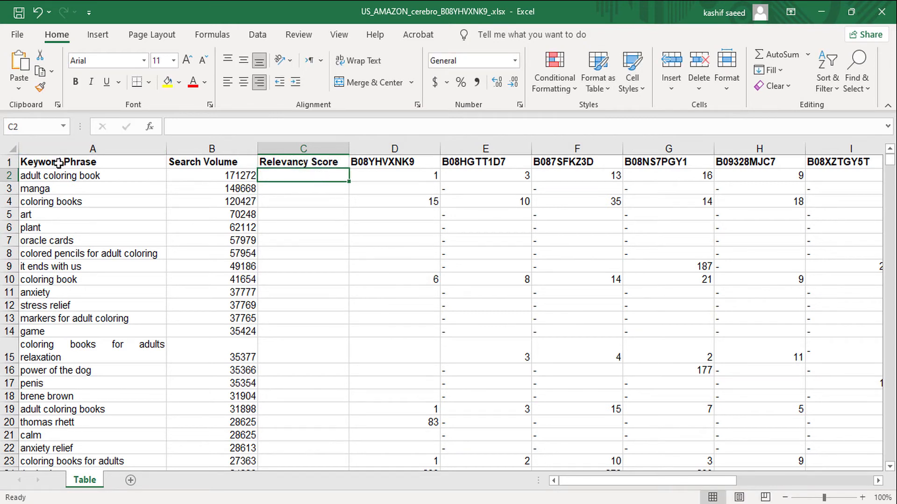
Make header row 1 slightly taller and freeze it as the top row.
click(17, 162)
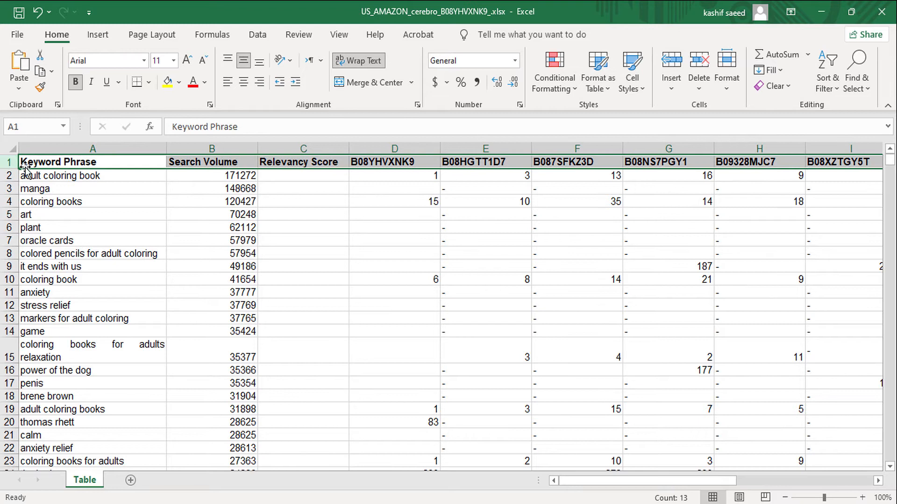
drag(19, 170, 18, 178)
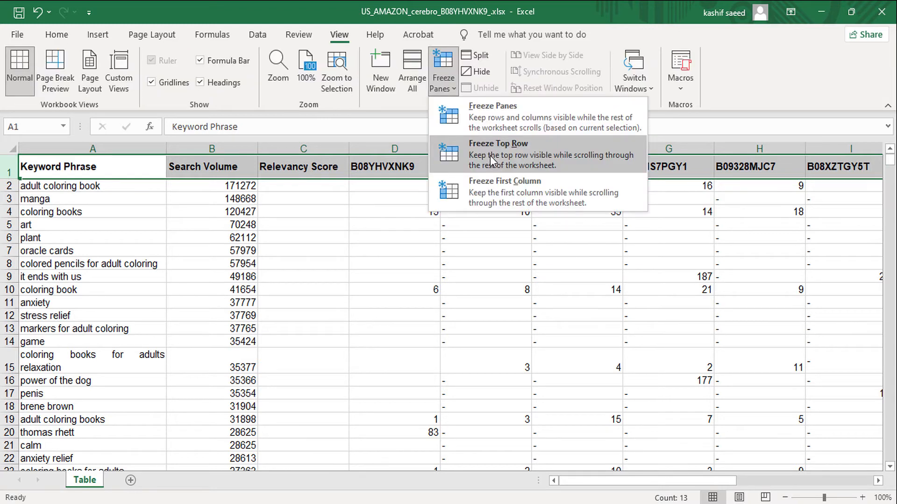
click(489, 154)
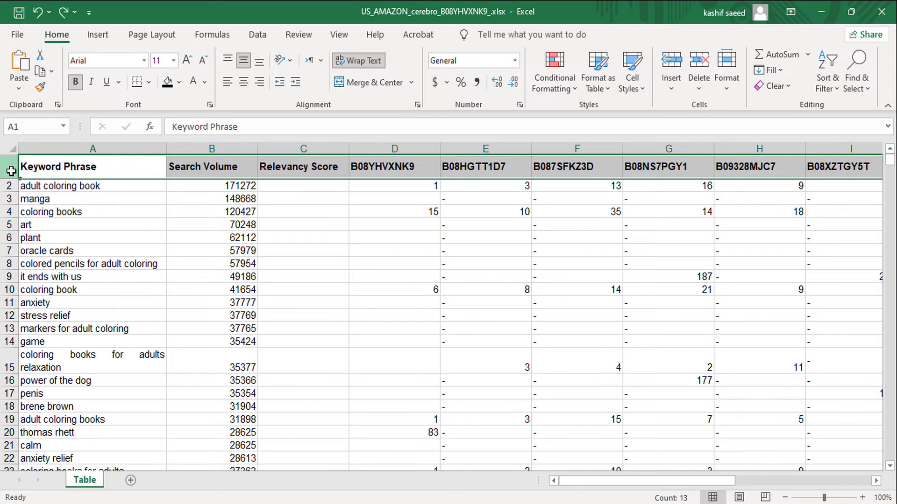
Fill header row 1 with the standard orange color.
click(179, 83)
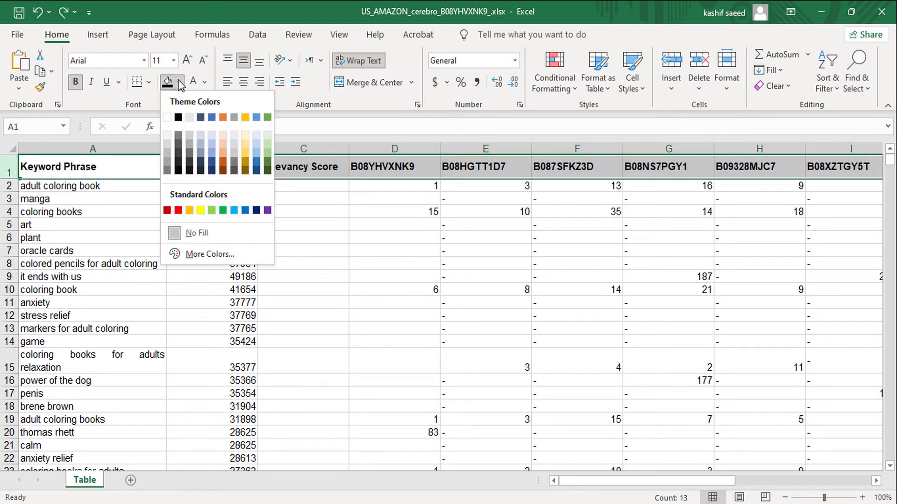
click(190, 210)
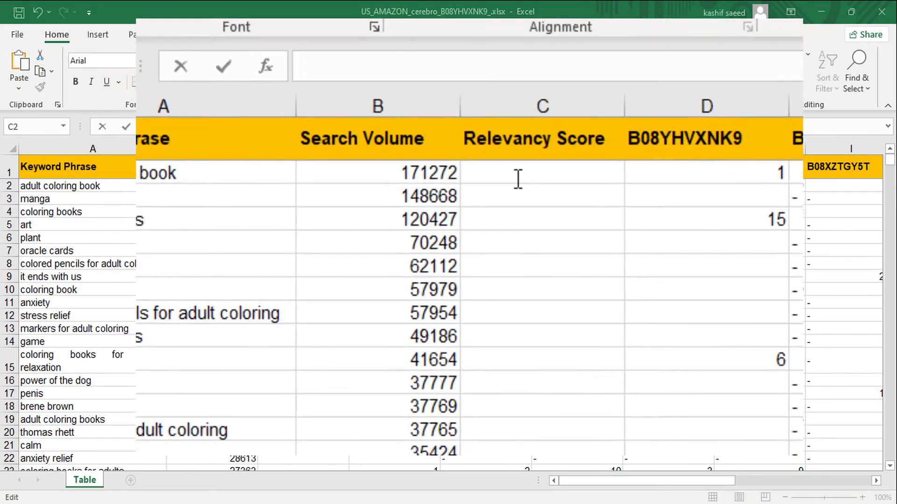
Enter the formula =COUNTIF(D2:M2, "") in C2 under Relevancy Score, covering all the competitor ASIN columns.
click(518, 177)
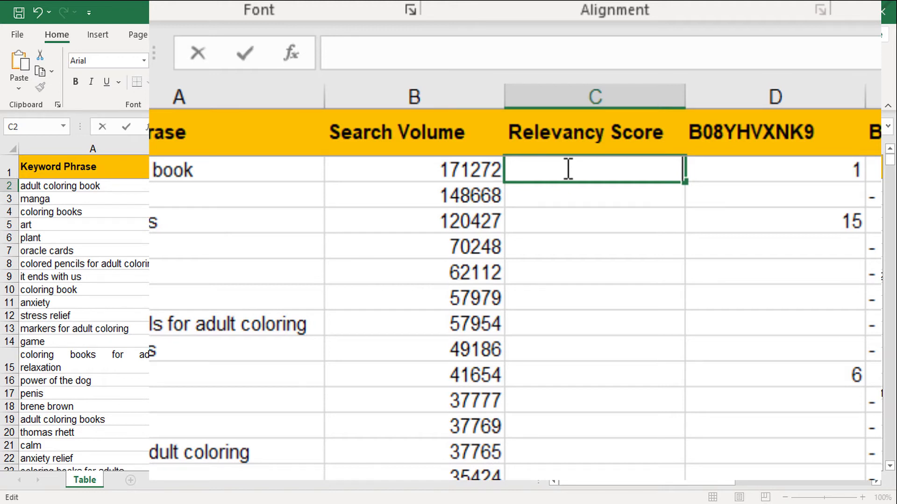
click(433, 48)
text(=)
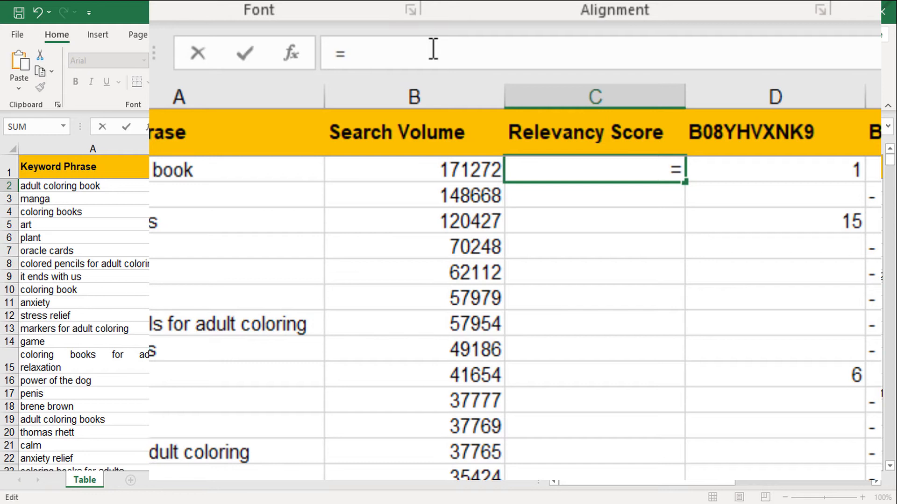
text(C)
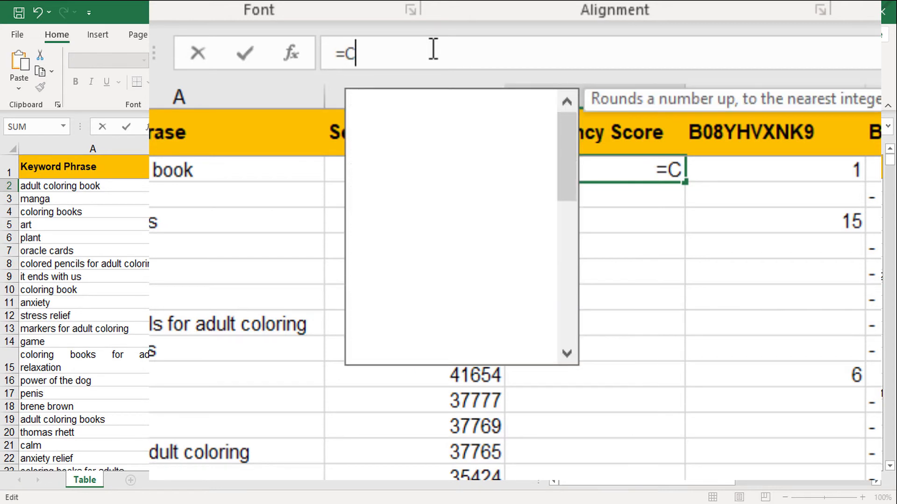
text(ountif)
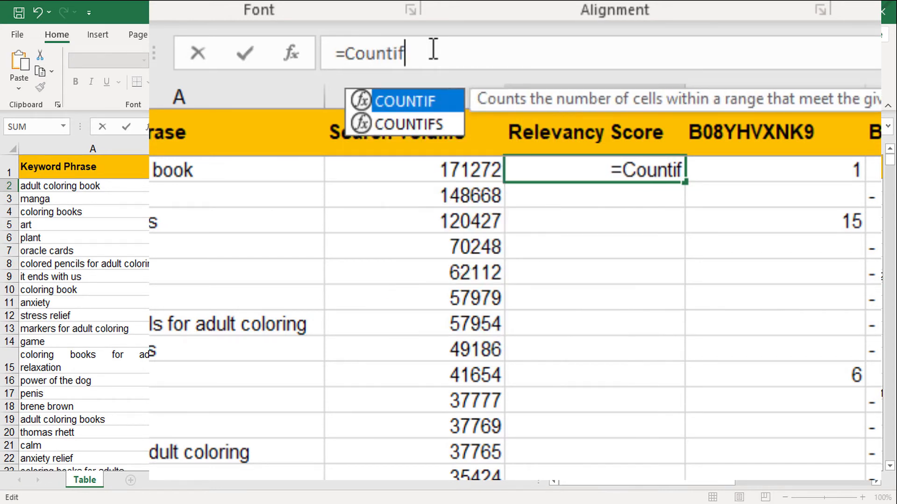
key(Tab)
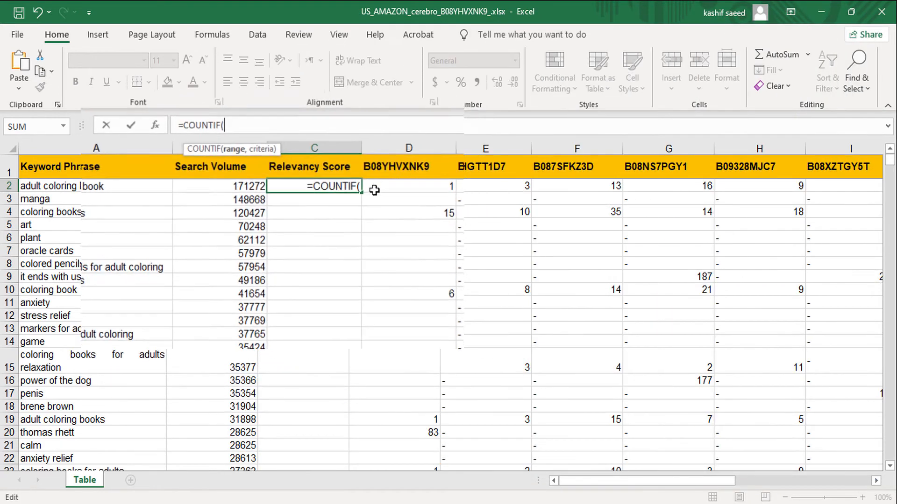
click(713, 177)
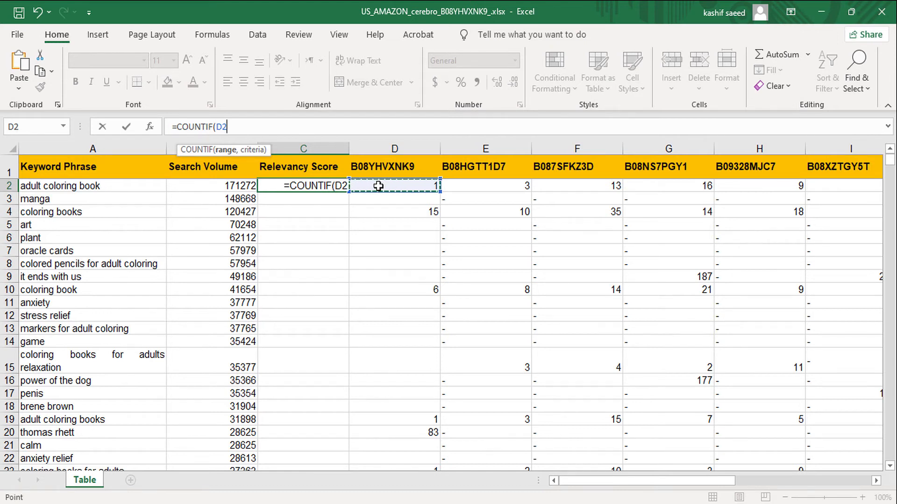
drag(378, 186, 737, 186)
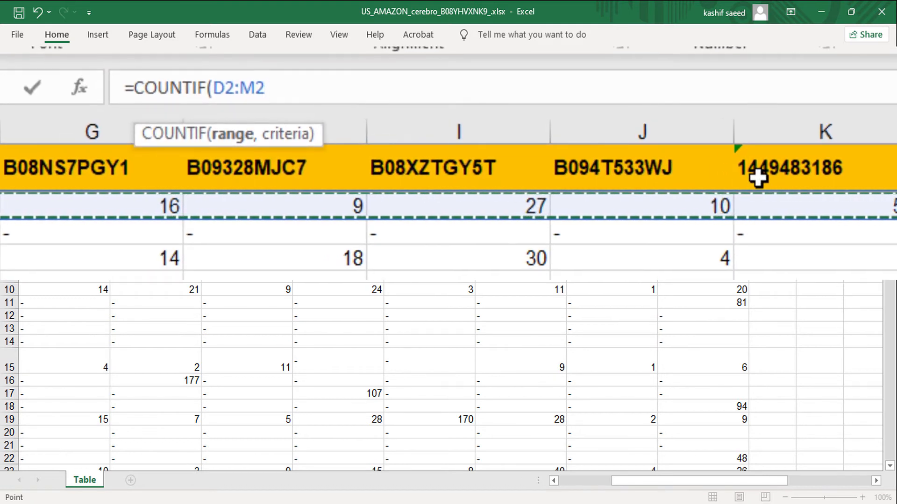
text(,)
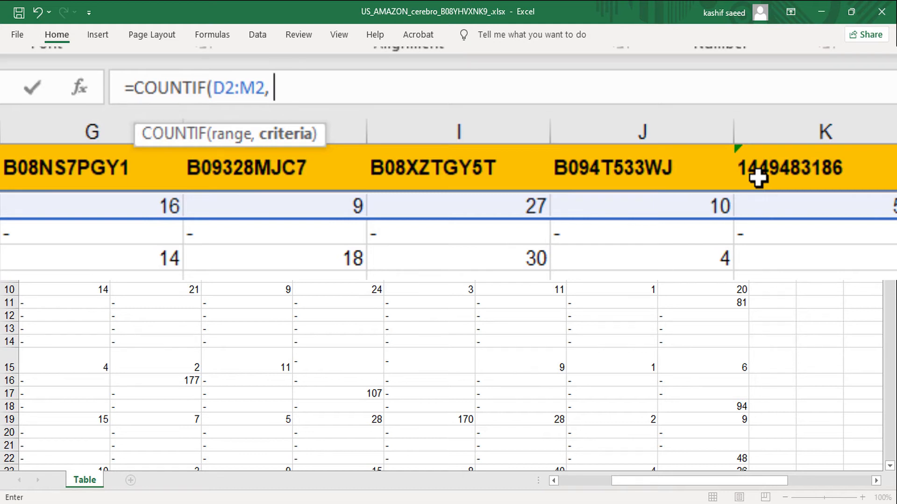
text( "")
key(Escape)
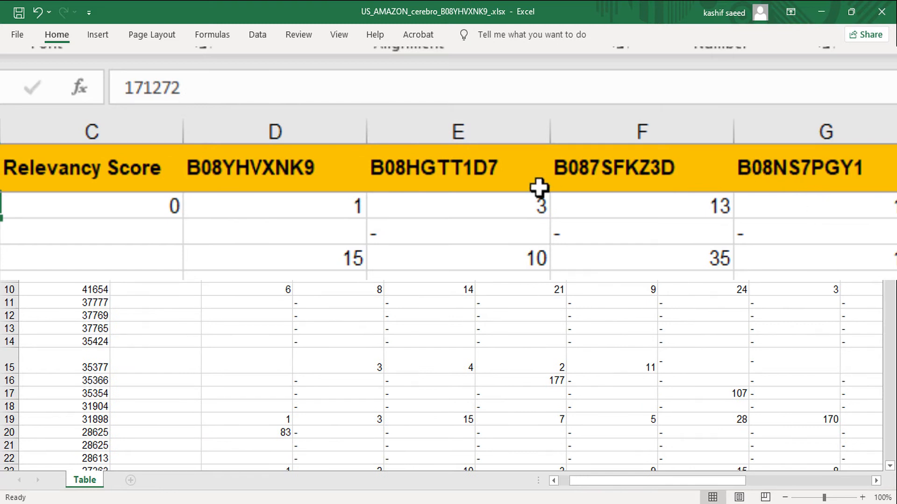
Set the criteria of the COUNTIF formula in C2 to "<54".
click(174, 207)
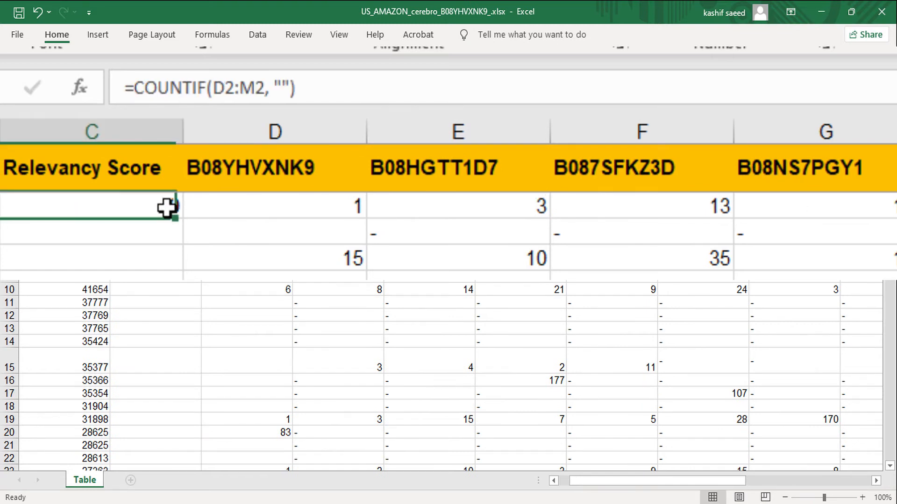
click(284, 88)
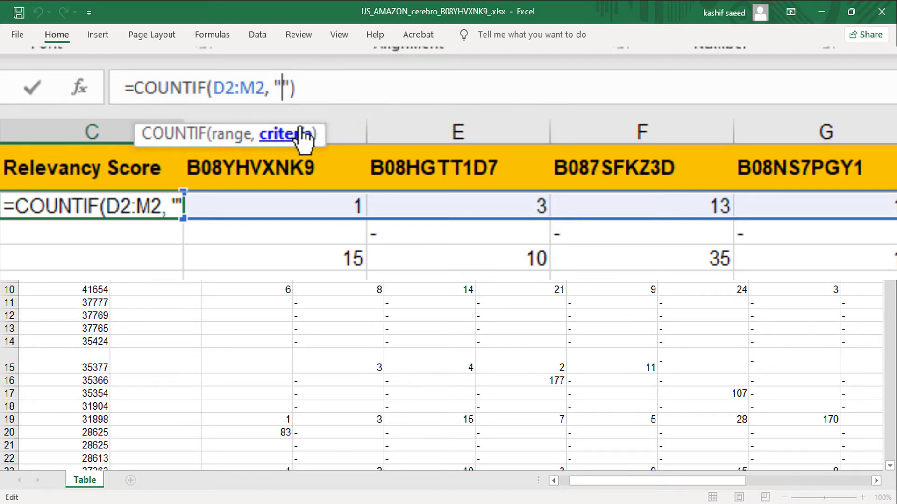
text(<)
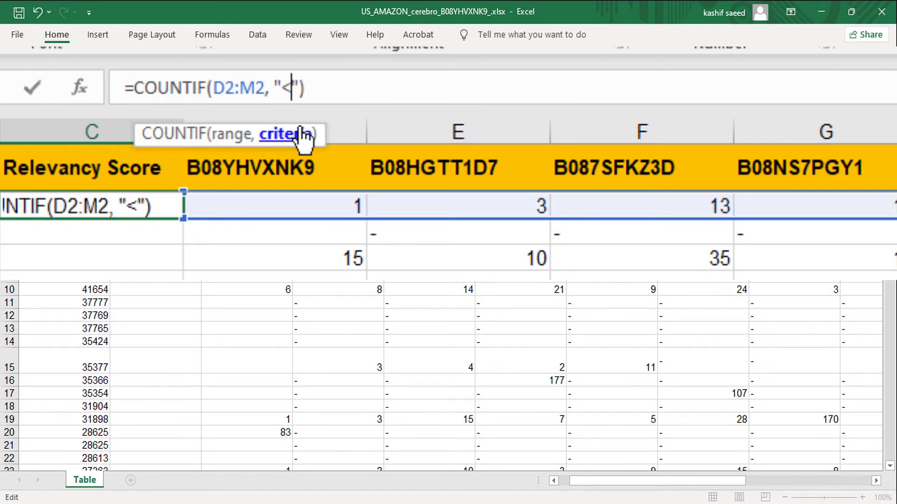
text(54)
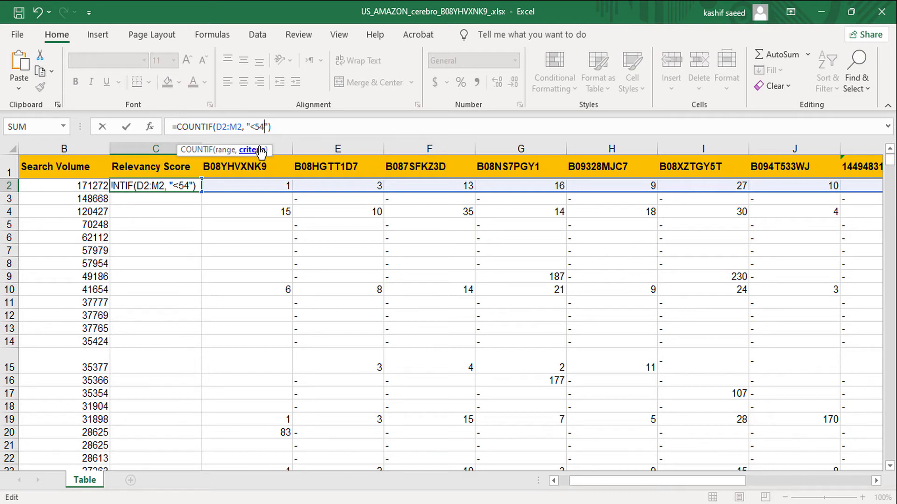
click(289, 127)
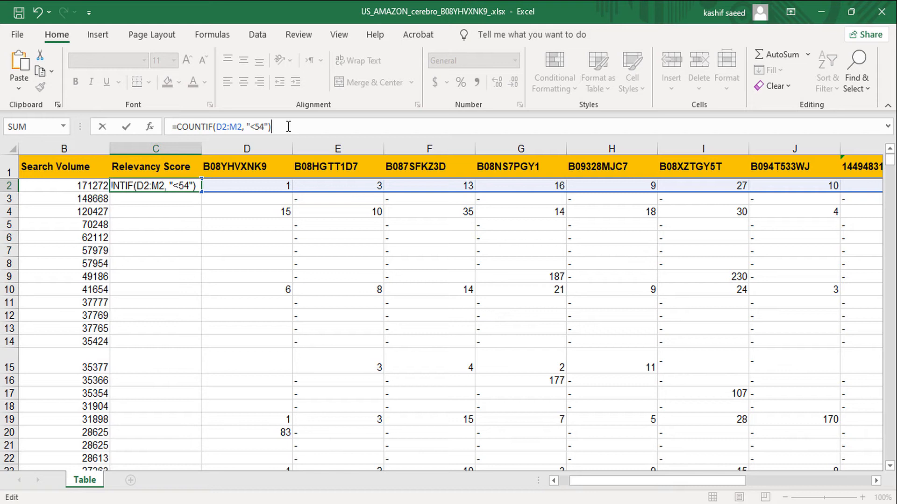
key(Return)
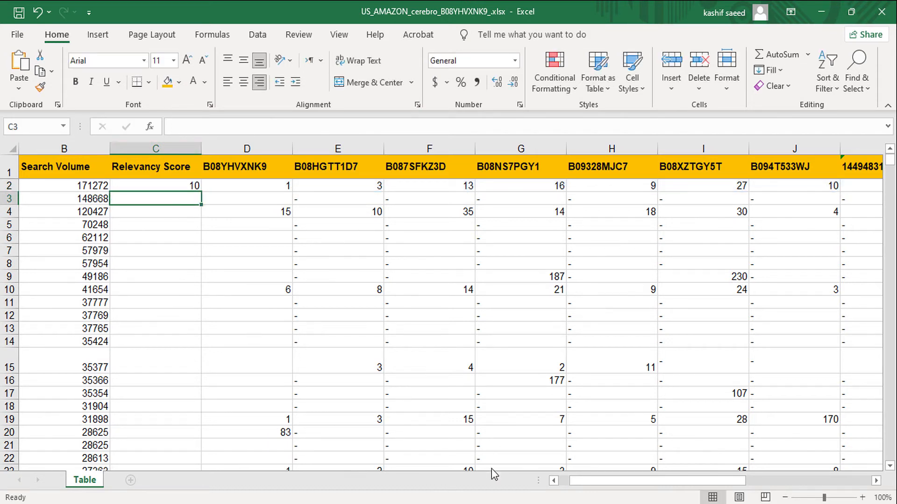
Fill the COUNTIF formula from C2 down the entire Relevancy Score column.
drag(585, 479, 550, 481)
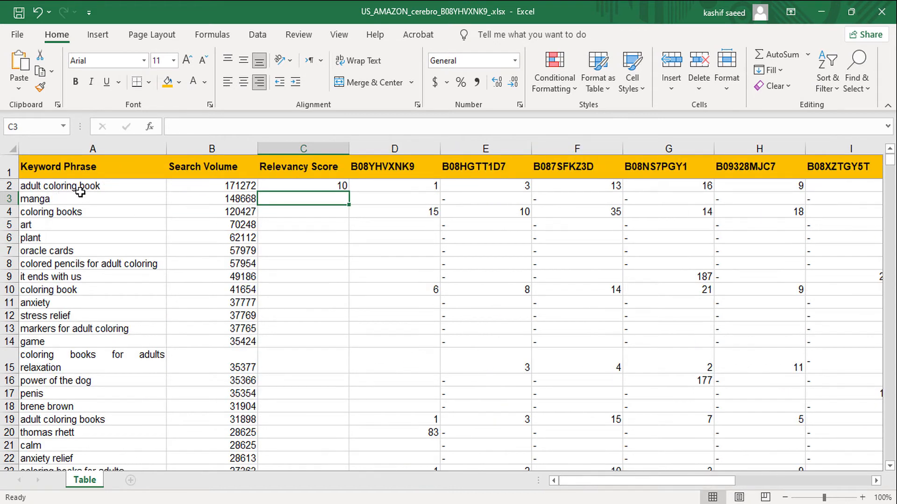
click(325, 188)
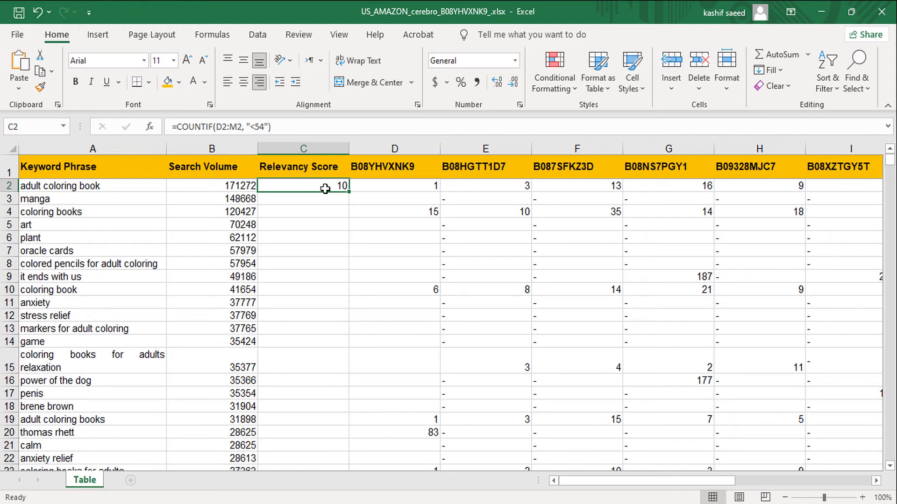
click(373, 174)
click(342, 186)
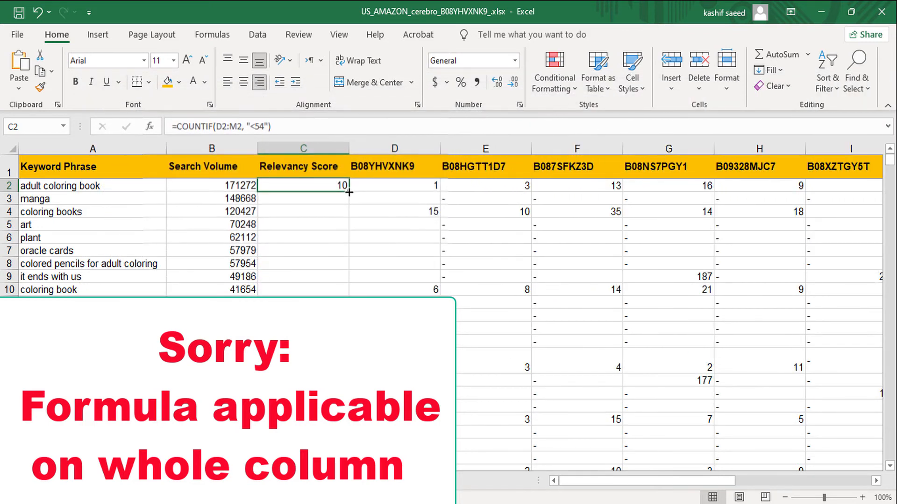
double_click(350, 192)
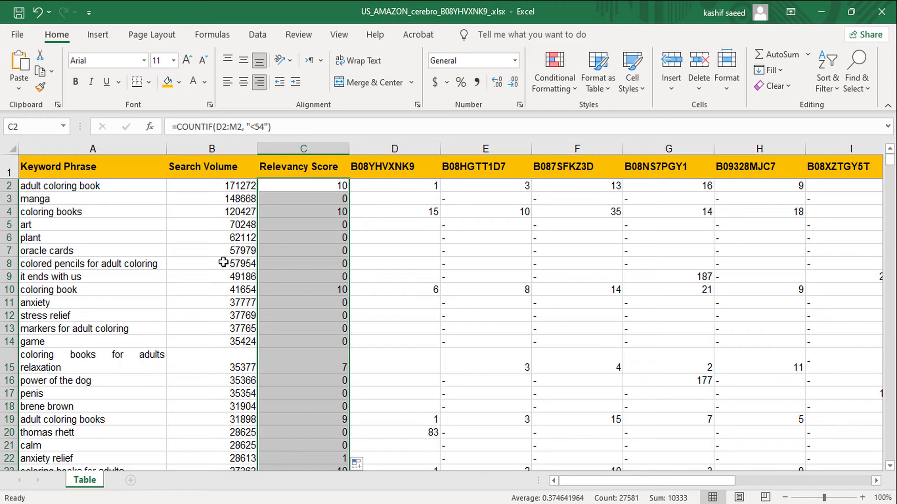
Turn on filters for the entire header row 1.
click(4, 168)
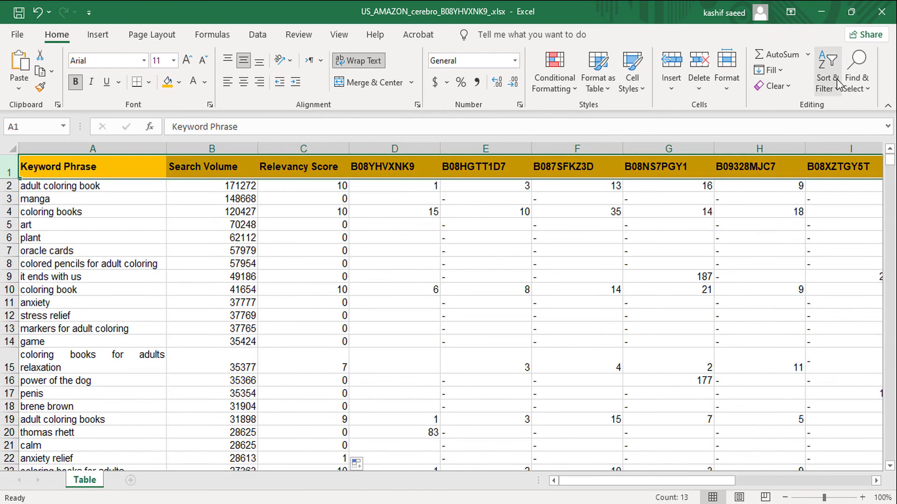
click(837, 90)
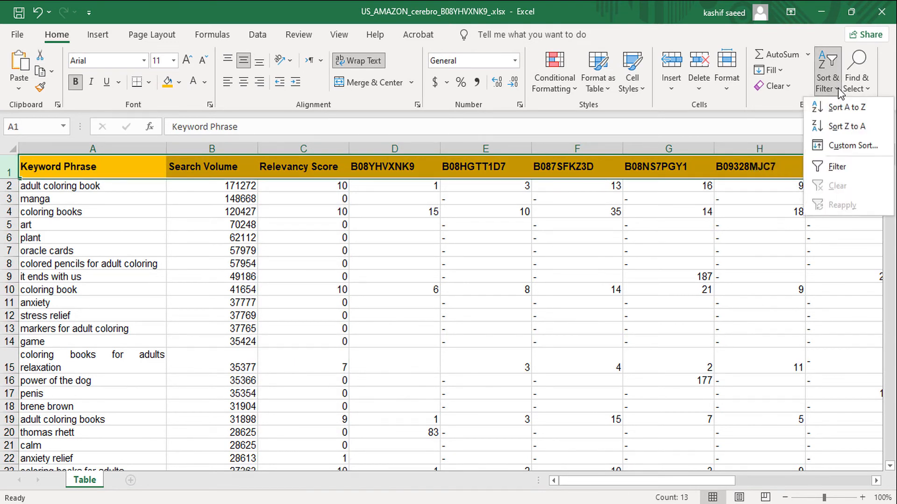
click(838, 168)
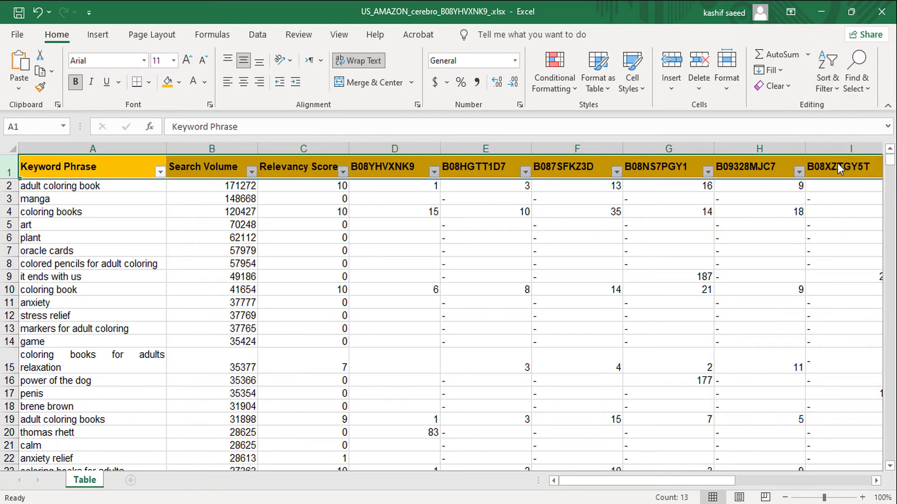
Filter Relevancy Score to show only values between 4 and 10.
click(343, 172)
mouse_move(310, 299)
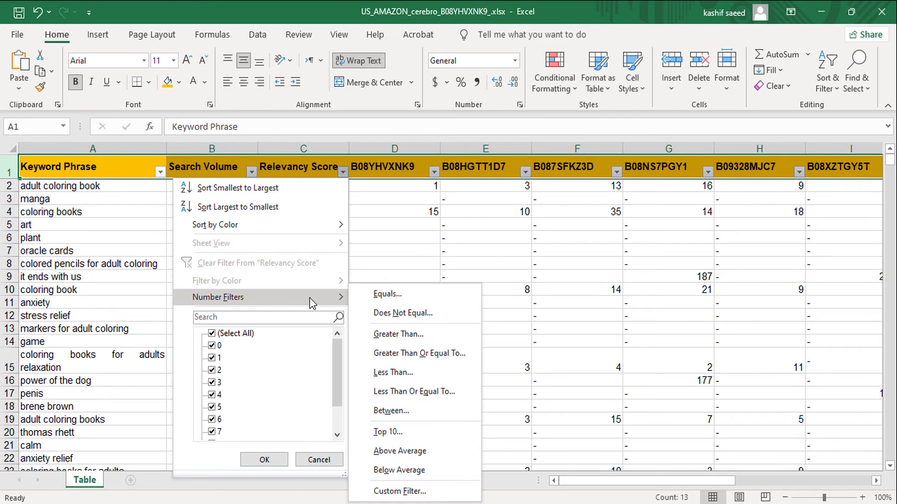
click(395, 412)
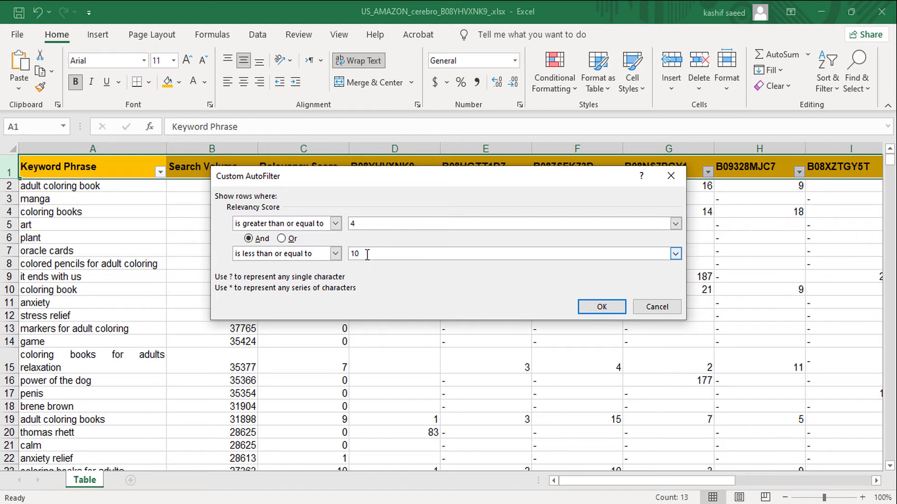
click(601, 307)
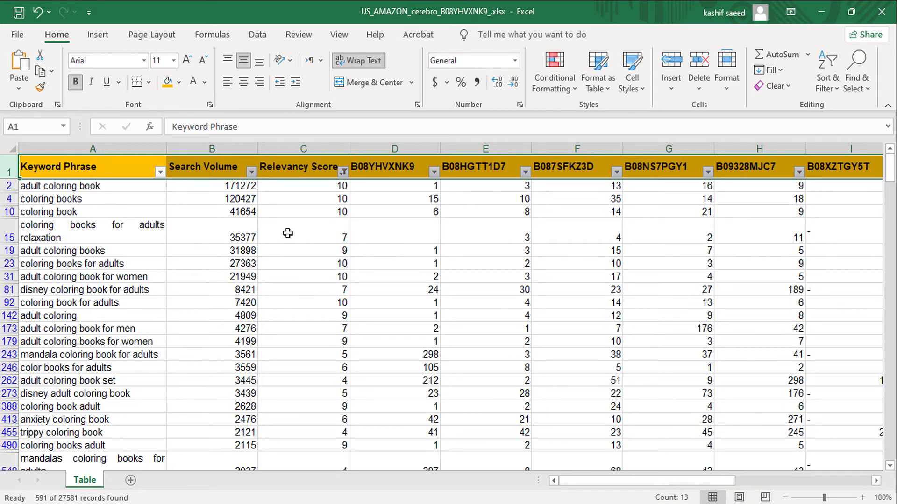
Sort the filtered keywords by Relevancy Score from largest to smallest.
click(344, 172)
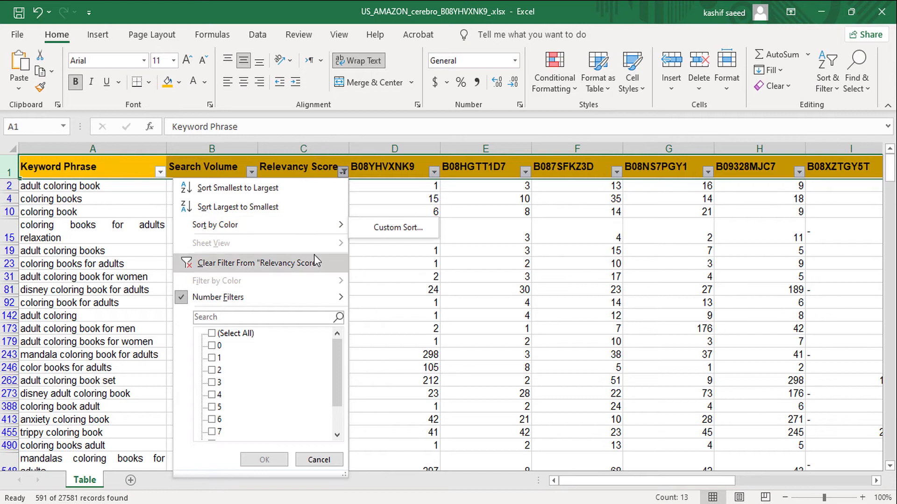
click(332, 207)
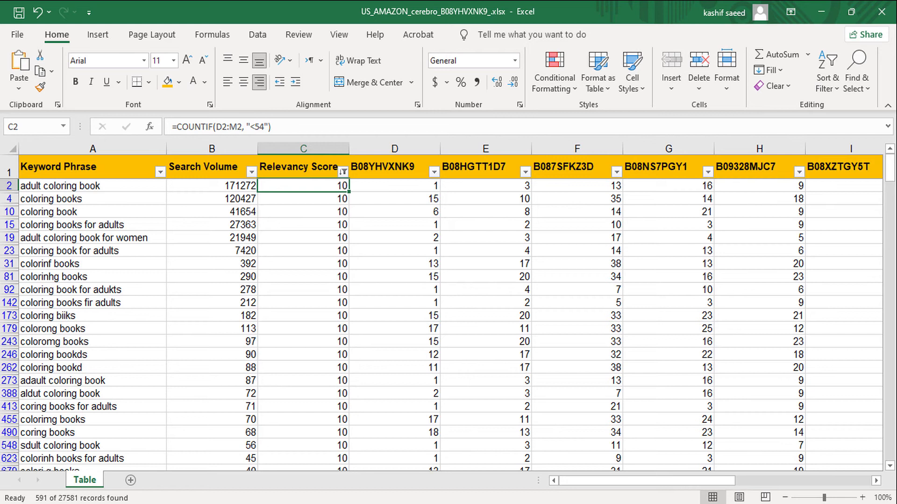
drag(891, 171, 889, 136)
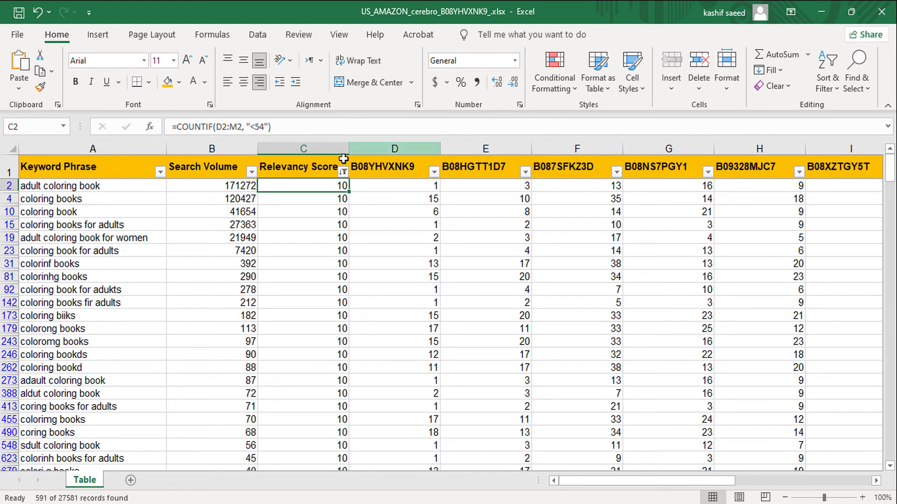
Insert a new column before Search Volume and give it the header "Words Count".
click(196, 149)
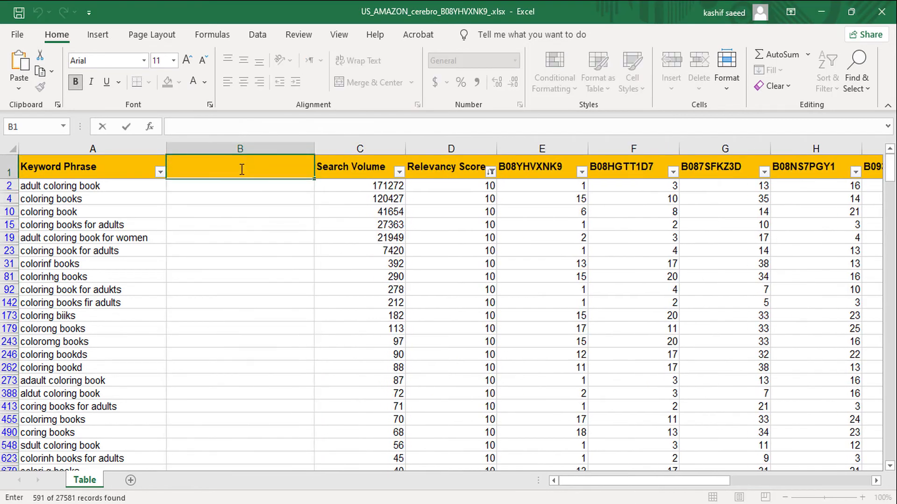
text(Words Count)
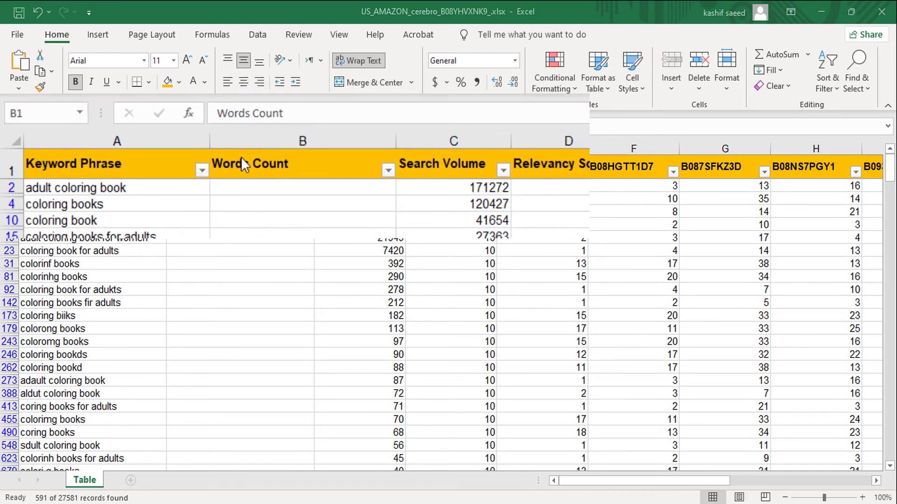
Copy the word count formula =LEN(TRIM(A2))-LEN(SUBSTITUTE(A2, " ",""))+1 from formula.txt in Notepad and enter it in Excel cell B2.
click(324, 192)
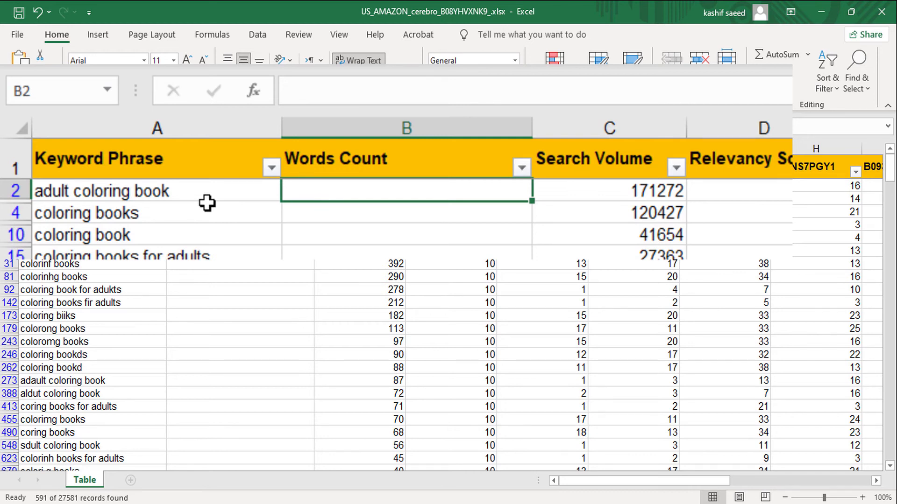
click(364, 91)
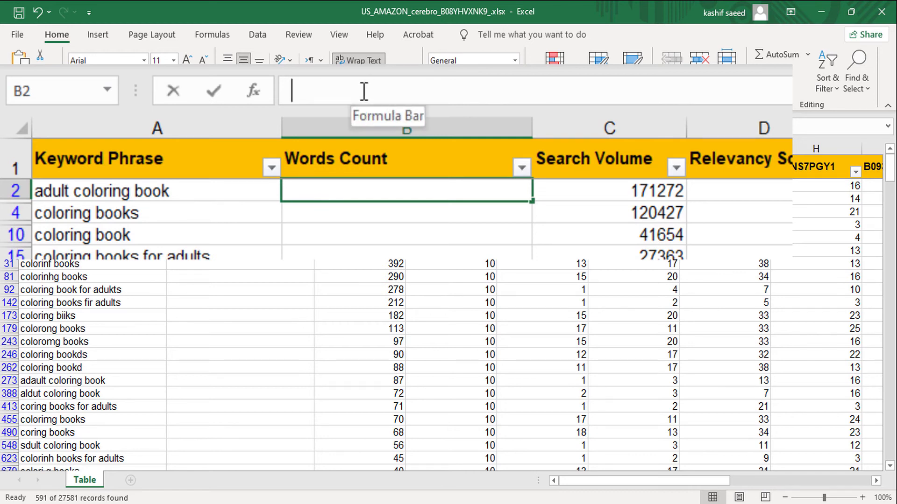
key(alt+Tab)
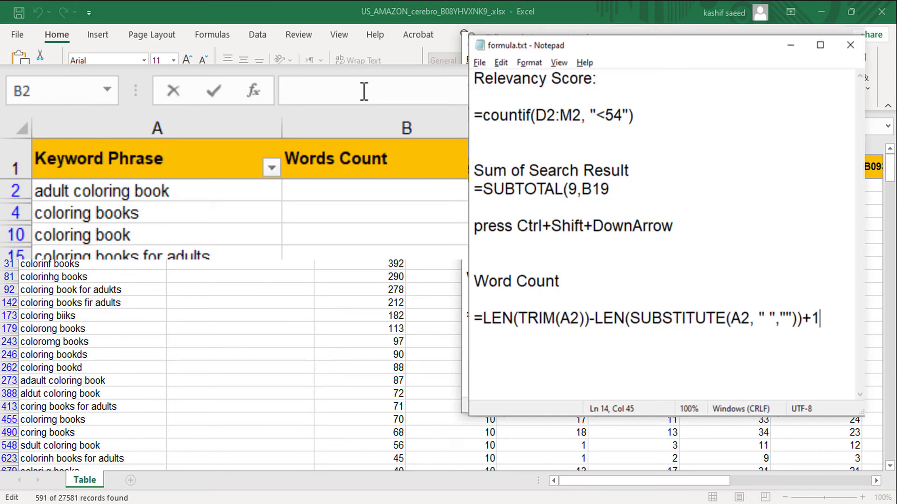
drag(469, 318, 817, 316)
key(ctrl+c)
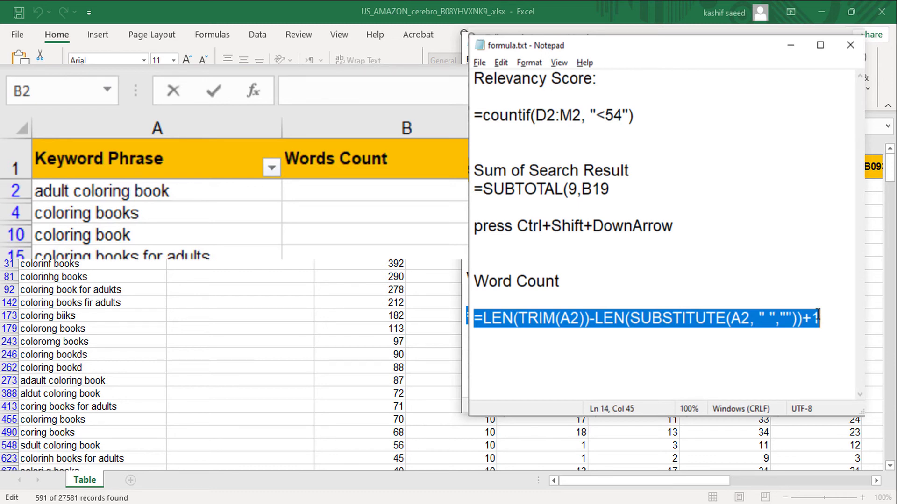
click(445, 93)
key(ctrl+v)
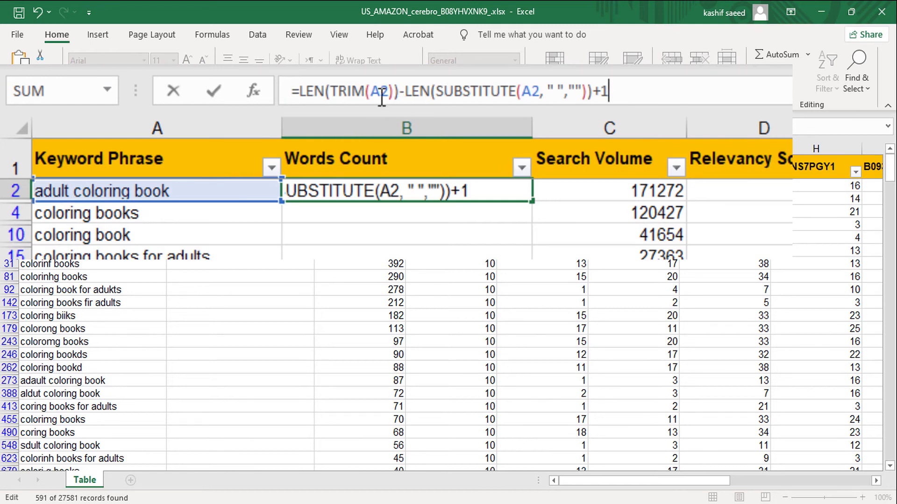
drag(389, 98, 370, 97)
drag(541, 95, 520, 92)
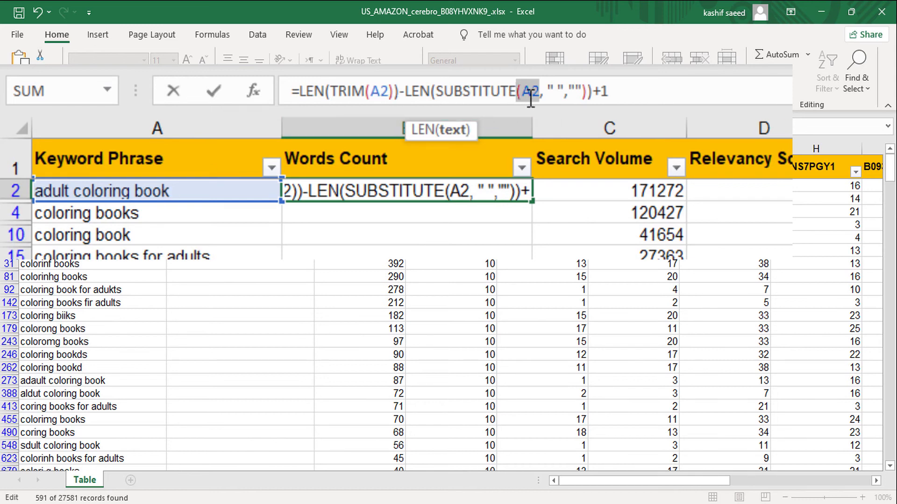
click(636, 88)
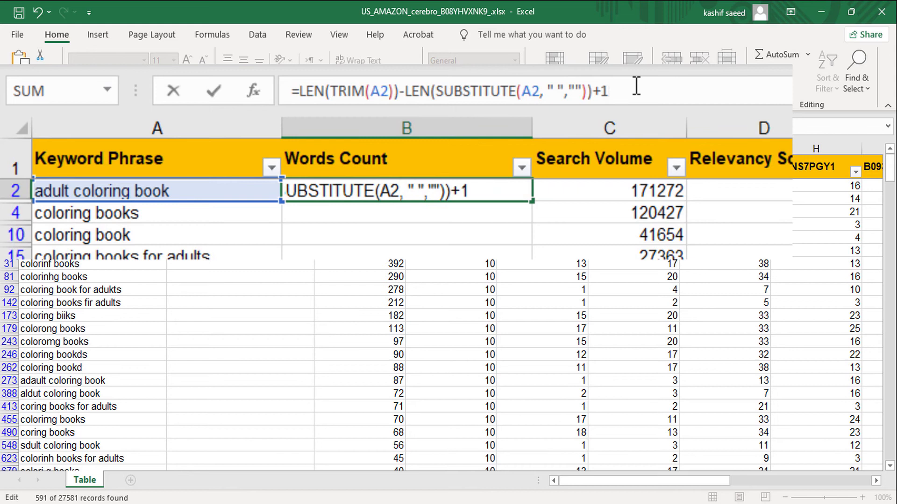
key(Return)
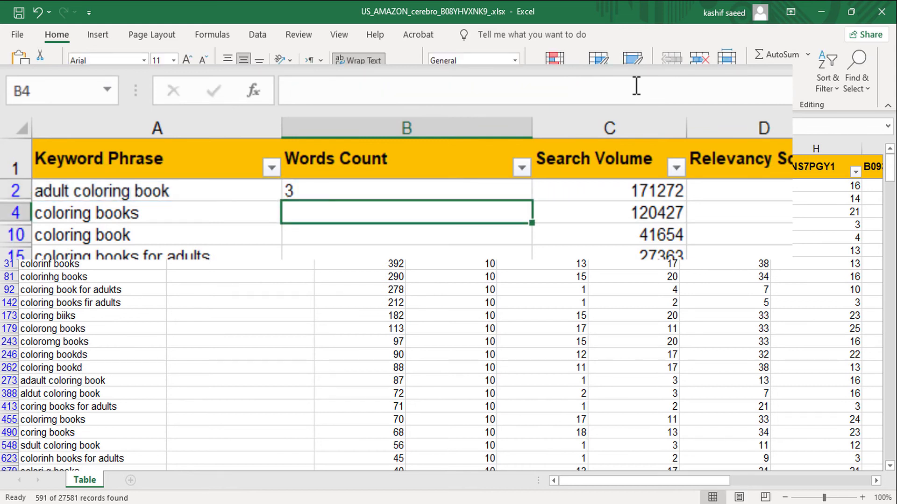
Fill the word count formula from B2 down the entire Words Count column.
click(290, 190)
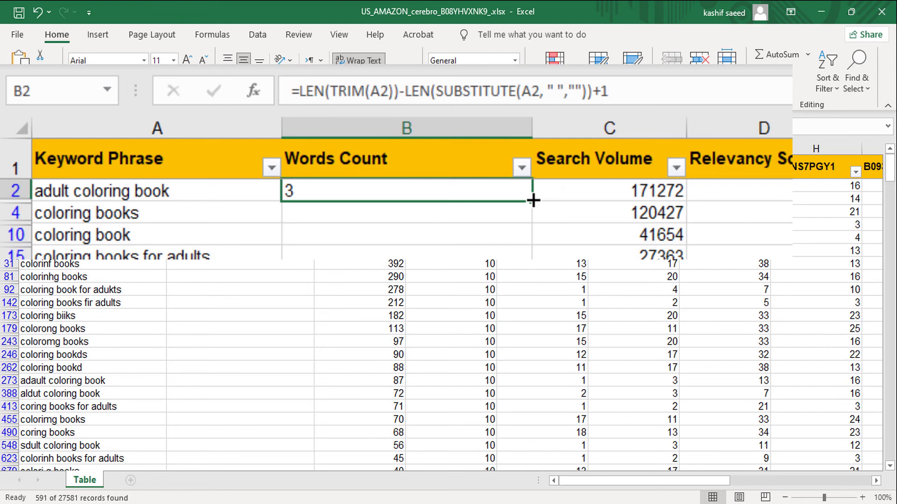
double_click(533, 201)
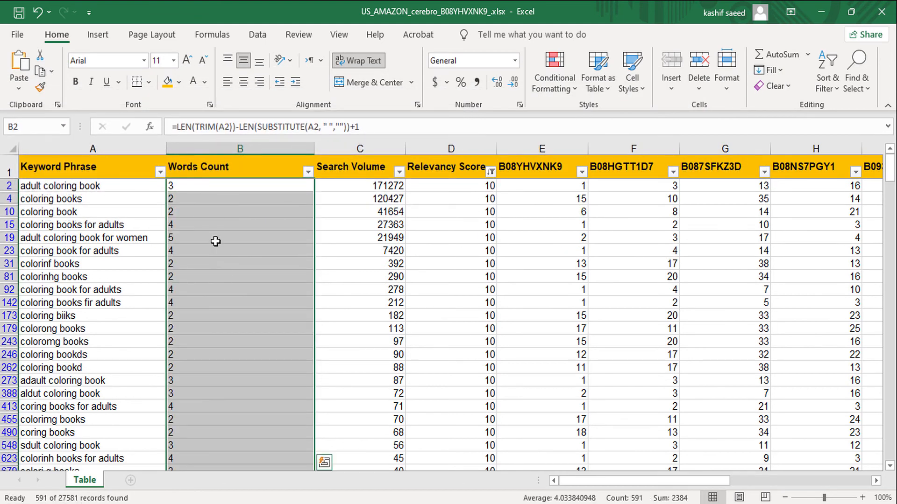
click(173, 226)
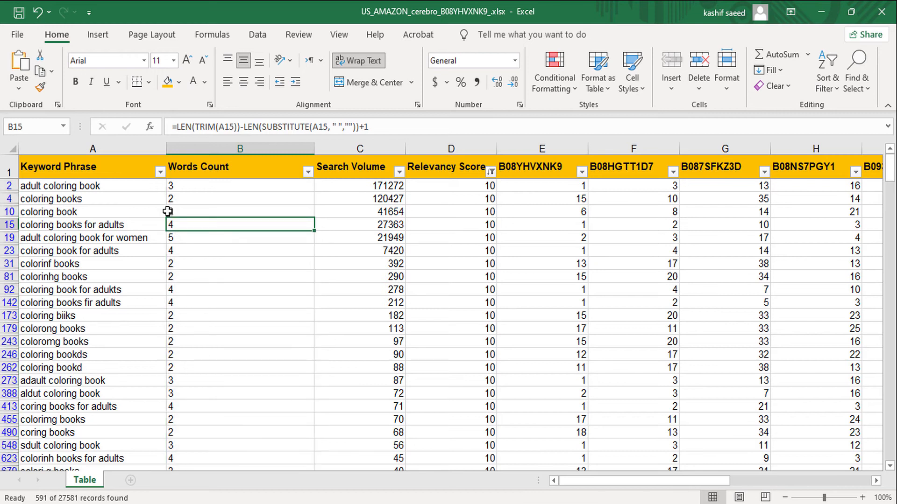
Filter Words Count to exclude the values 6, 7, 8 and 9.
click(308, 171)
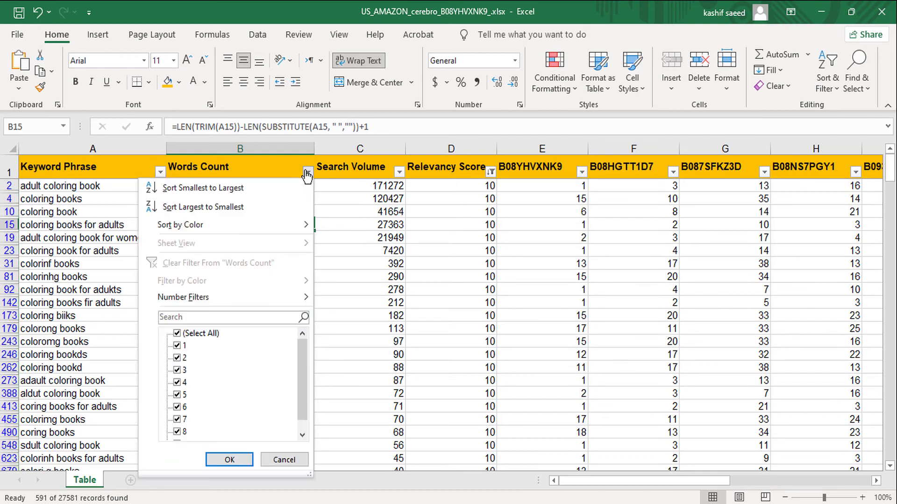
click(306, 174)
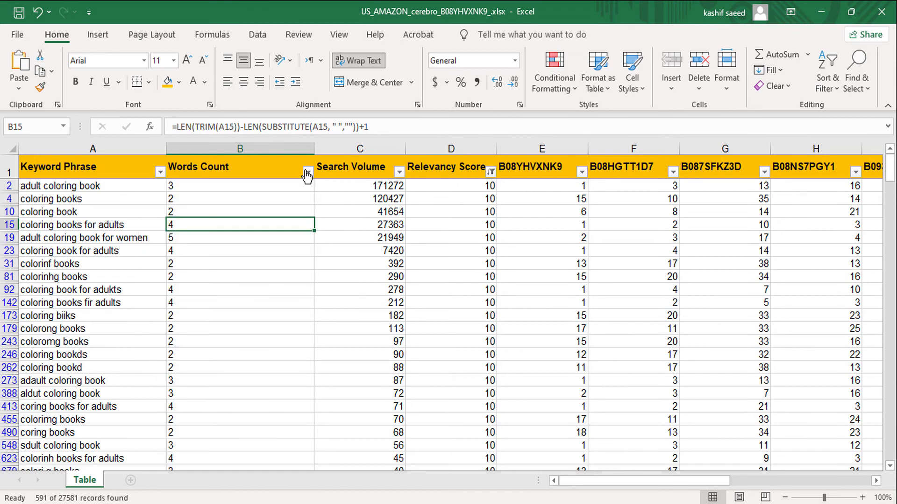
click(307, 174)
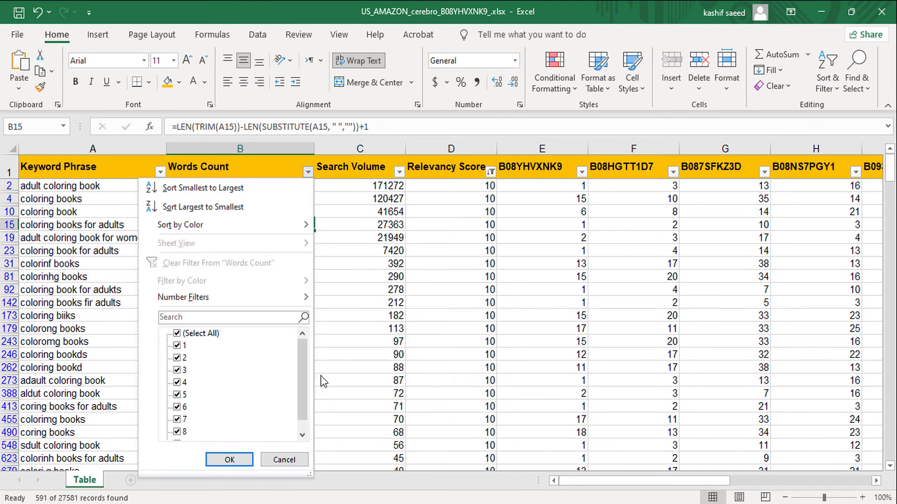
drag(306, 377, 179, 431)
drag(302, 389, 301, 427)
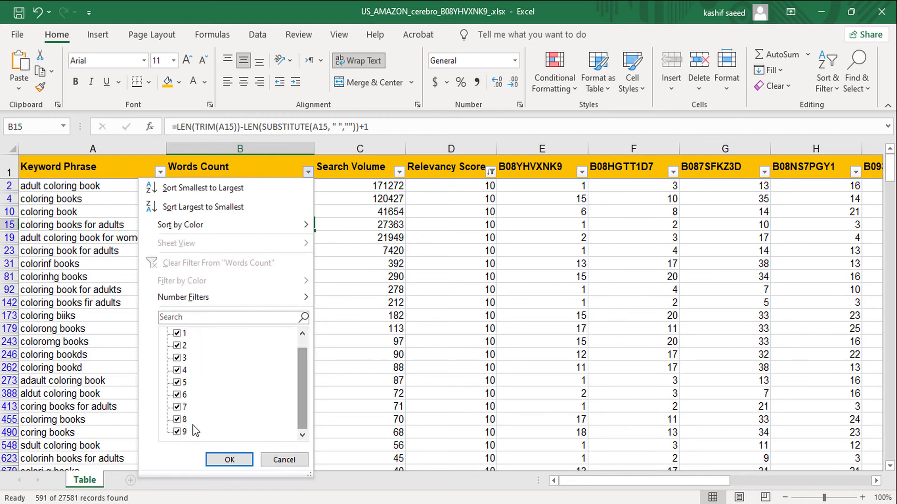
click(177, 431)
click(177, 420)
click(177, 407)
click(177, 395)
click(230, 458)
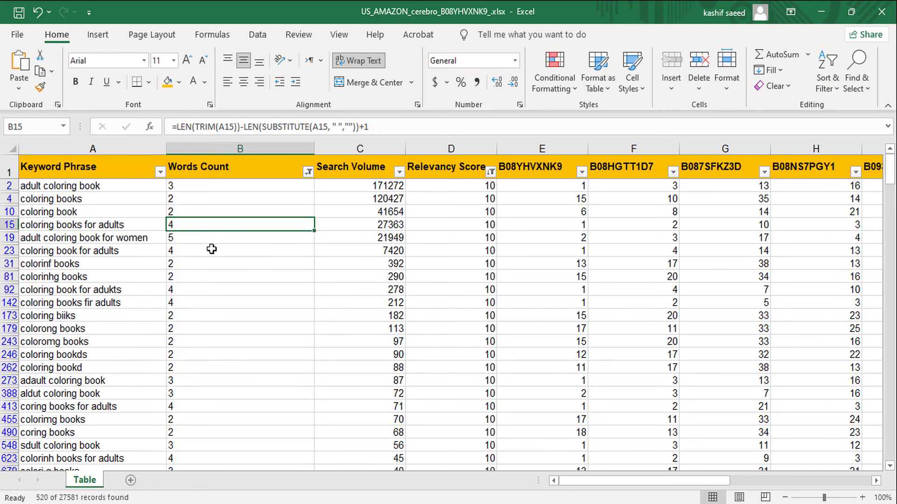
Insert two blank rows above the header row.
click(116, 173)
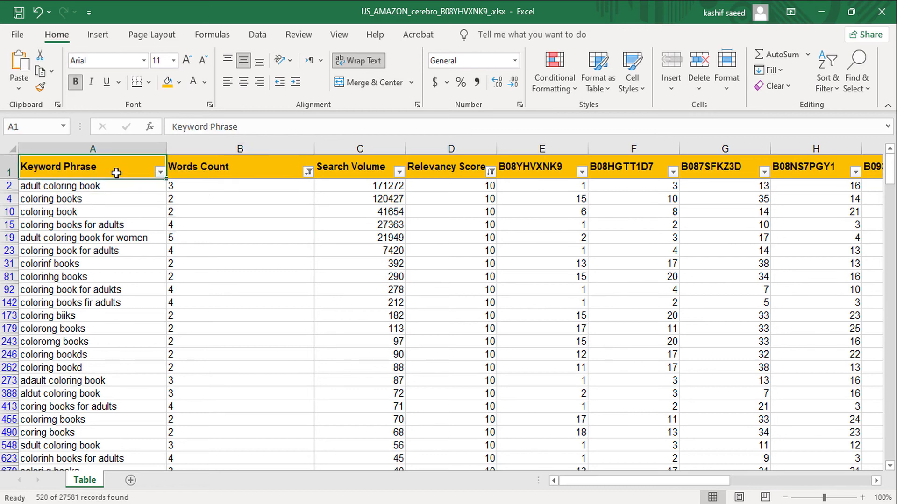
right_click(7, 166)
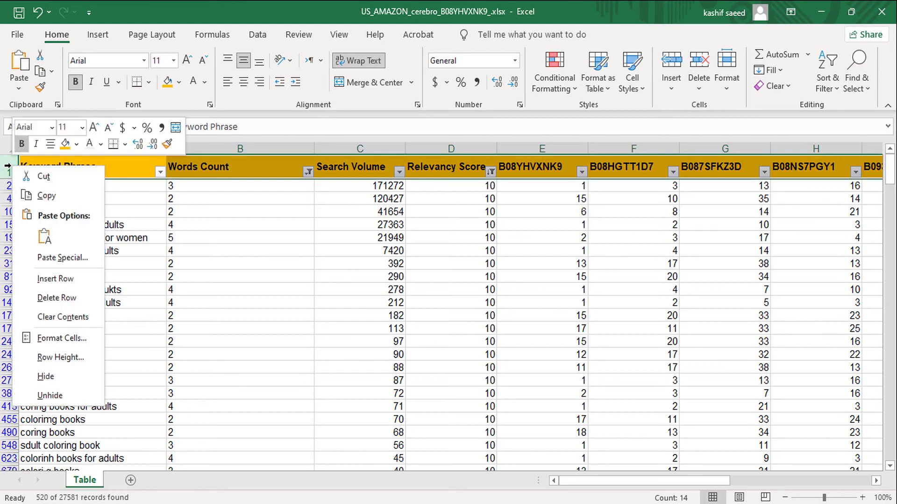
click(55, 279)
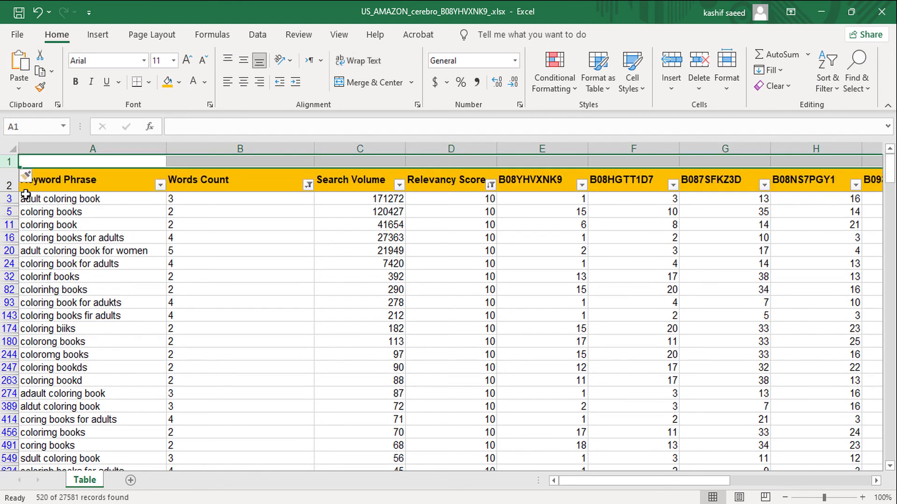
right_click(10, 160)
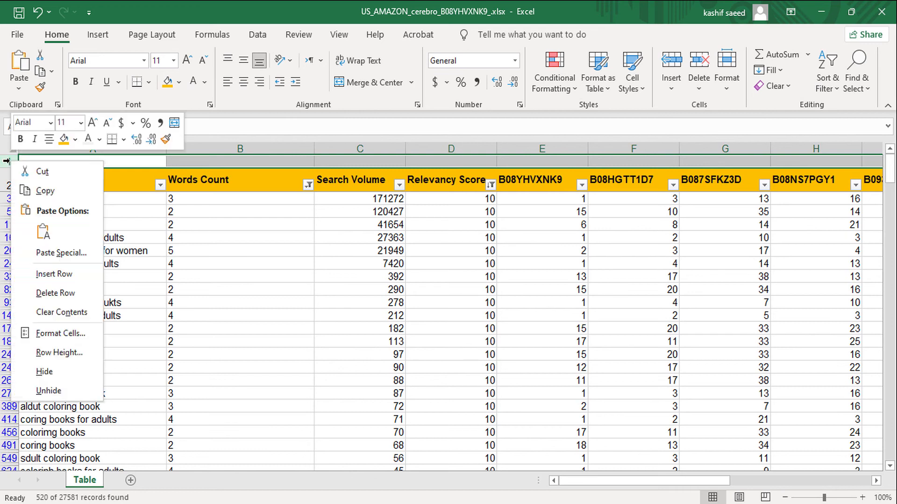
click(64, 283)
Enter the label Total Search Volume in cell A2 above the Keyword Phrase header.
double_click(43, 176)
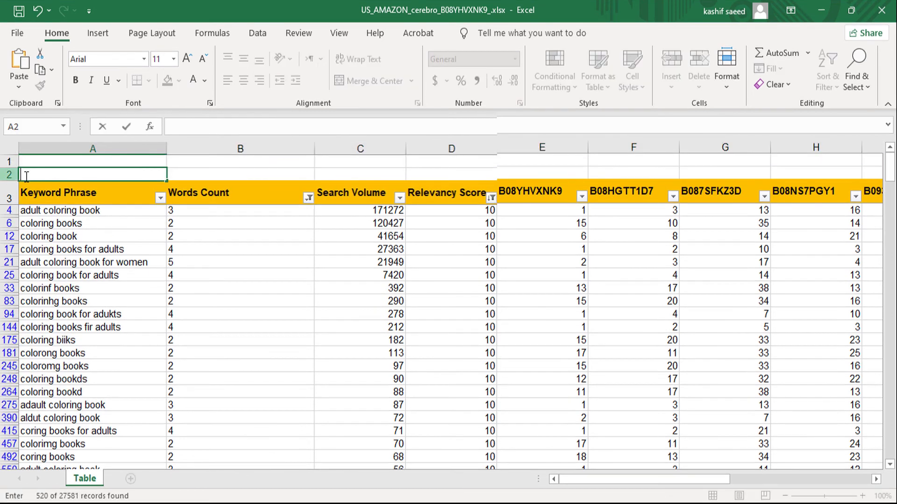
click(61, 171)
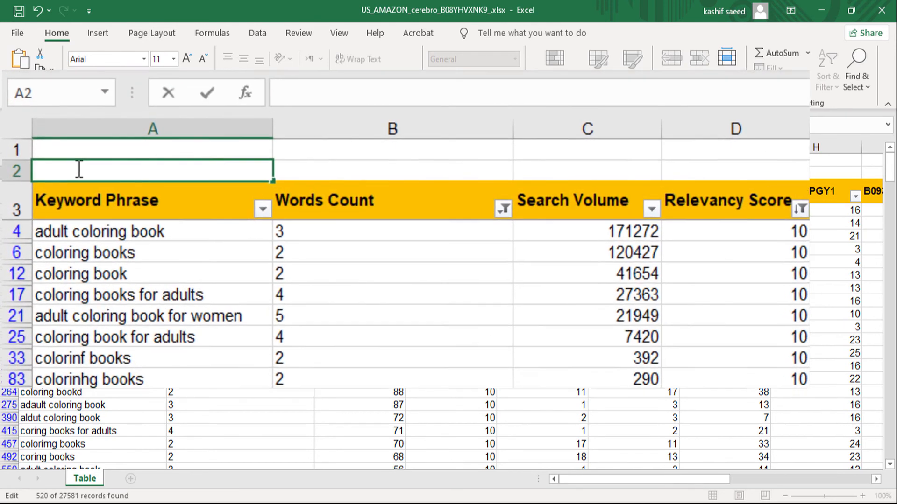
text(To)
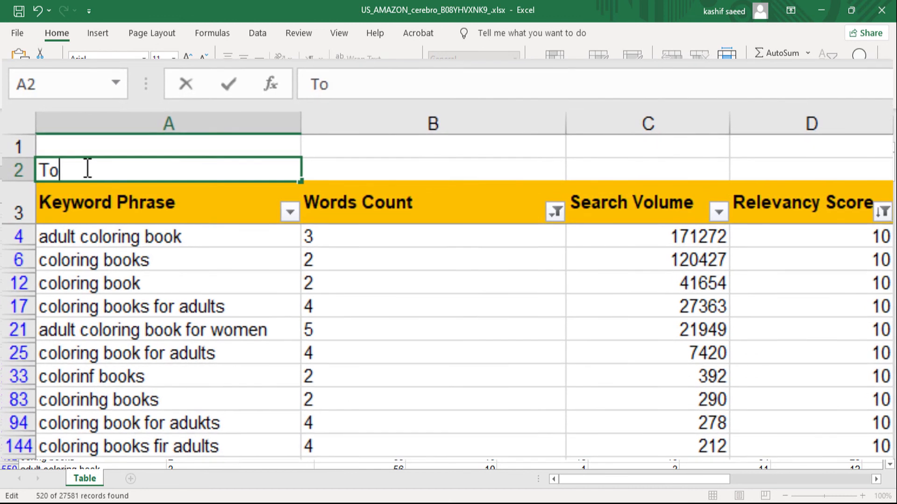
text(tal Sea)
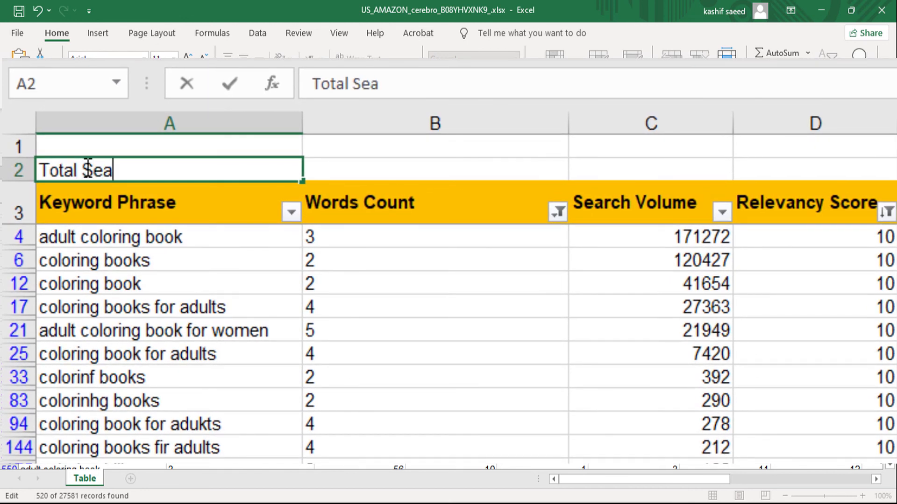
text(rch VOlu)
key(BackSpace)
key(BackSpace)
key(BackSpace)
text(olume)
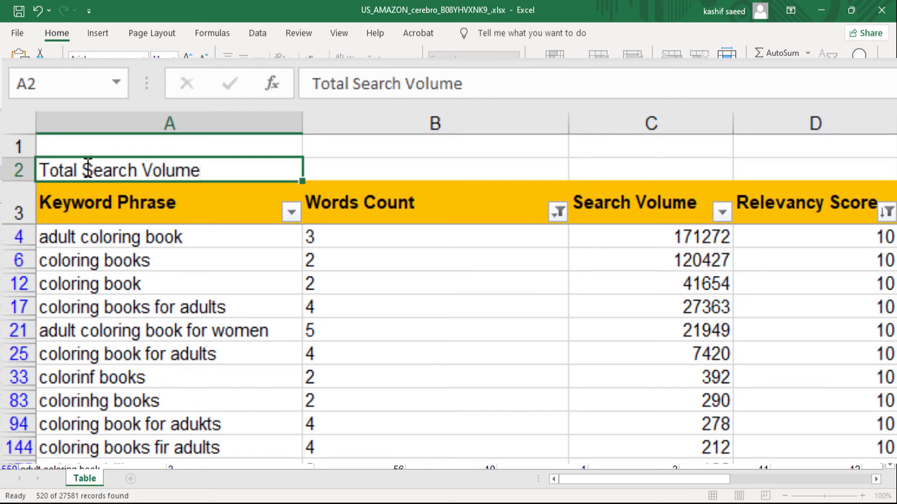
key(Tab)
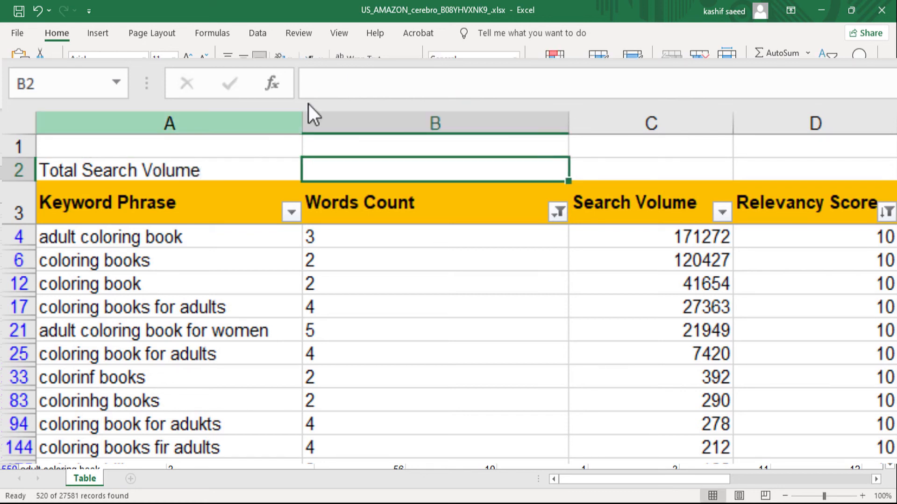
With cell B2 in edit mode, consult the Sum of Search Result formula in formula.txt in Notepad and return to Excel.
double_click(357, 171)
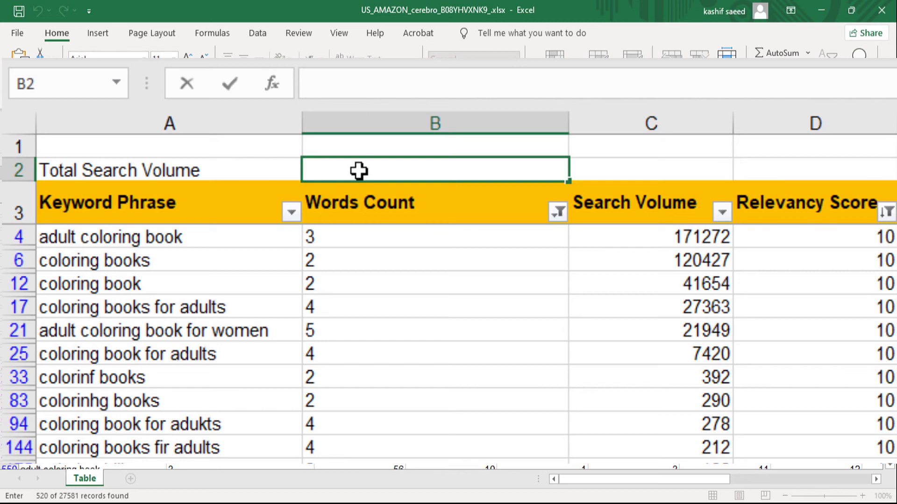
key(alt+Tab)
key(alt+Tab)
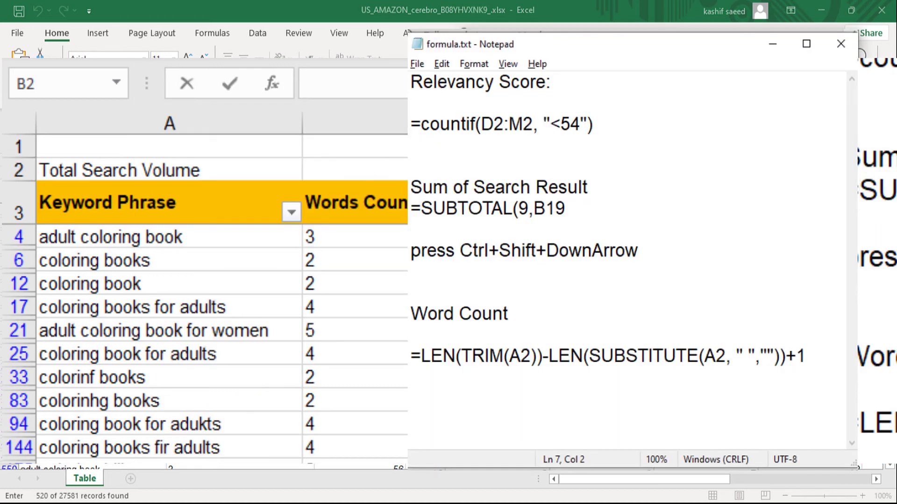
drag(411, 209, 510, 212)
key(alt+Tab)
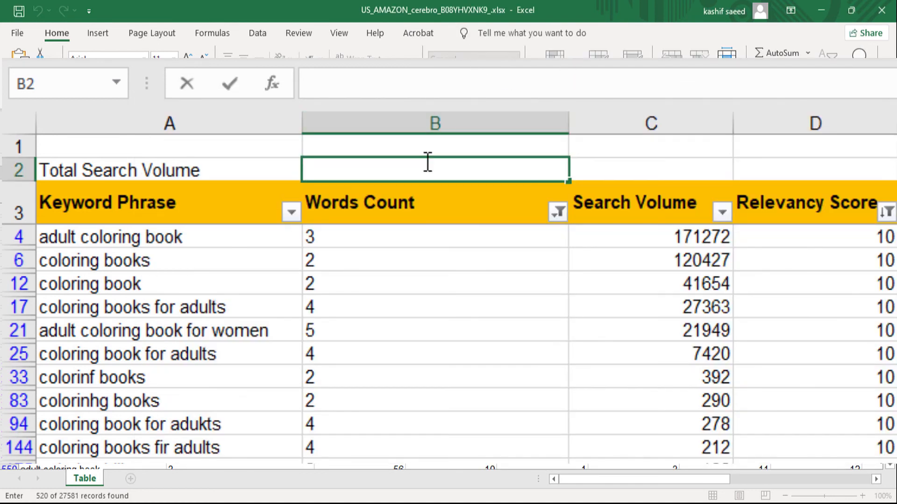
Enter =SUBTOTAL(9,C4:C25438) in cell B2 to sum the filtered Search Volume column.
text(=subt)
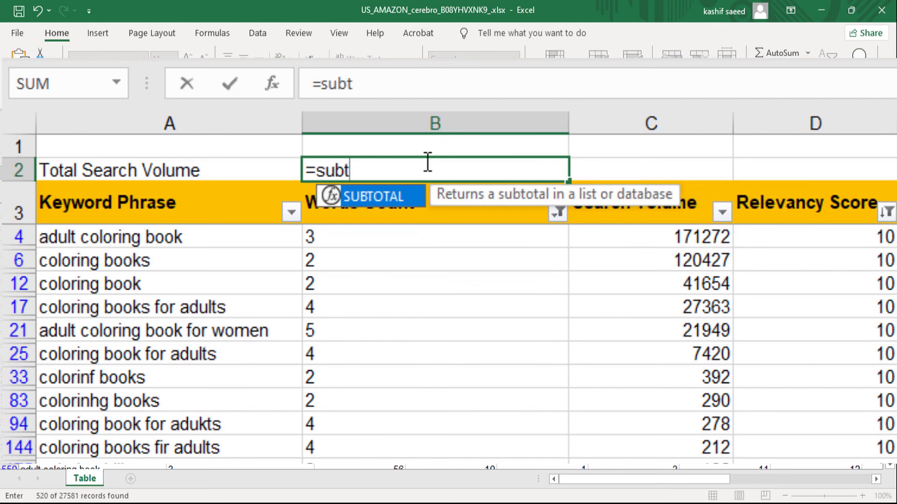
key(Tab)
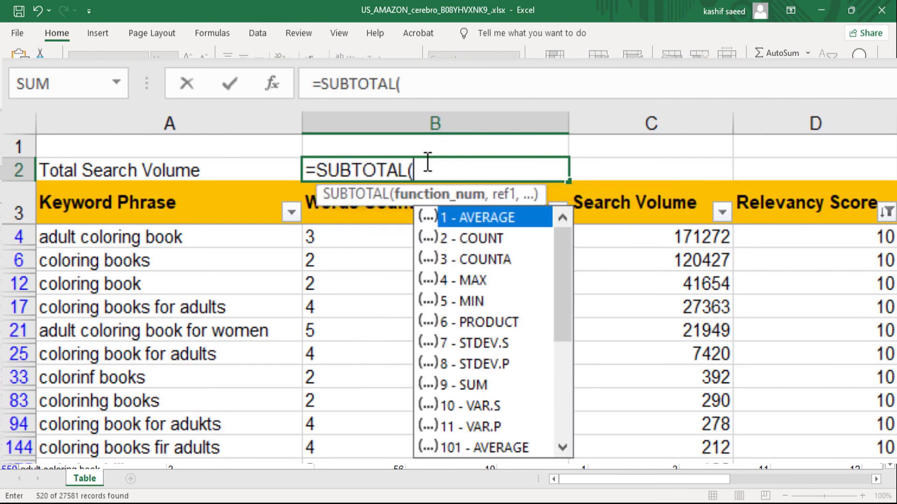
text(9)
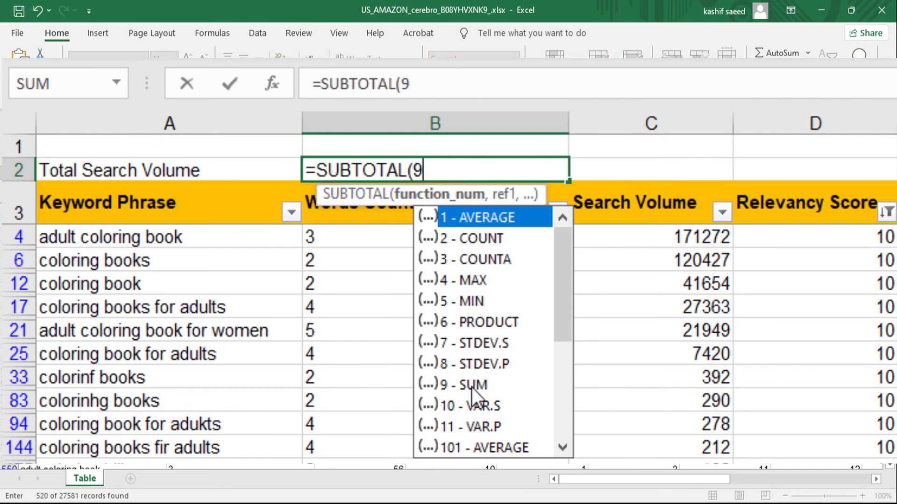
text(,)
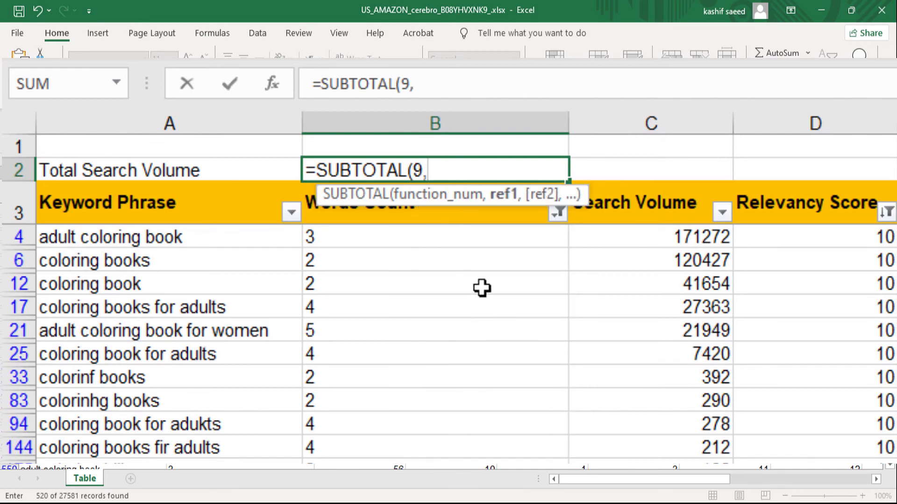
click(662, 243)
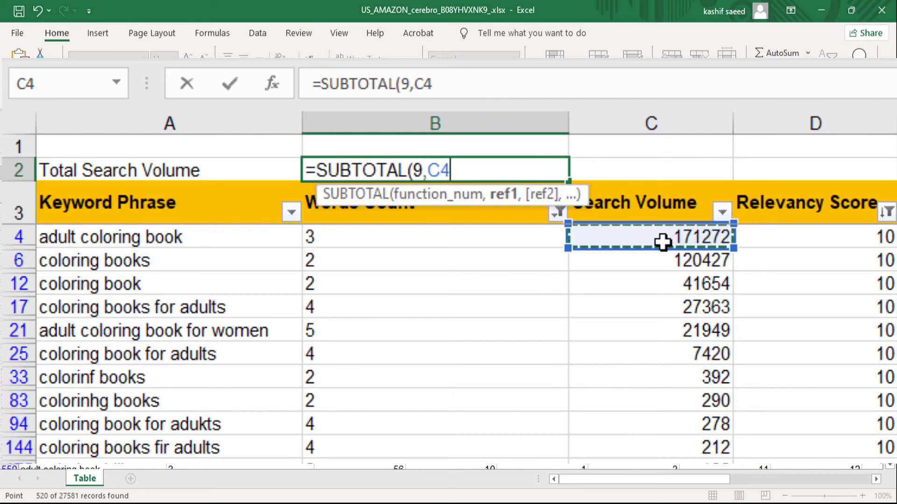
key(ctrl+shift+Down)
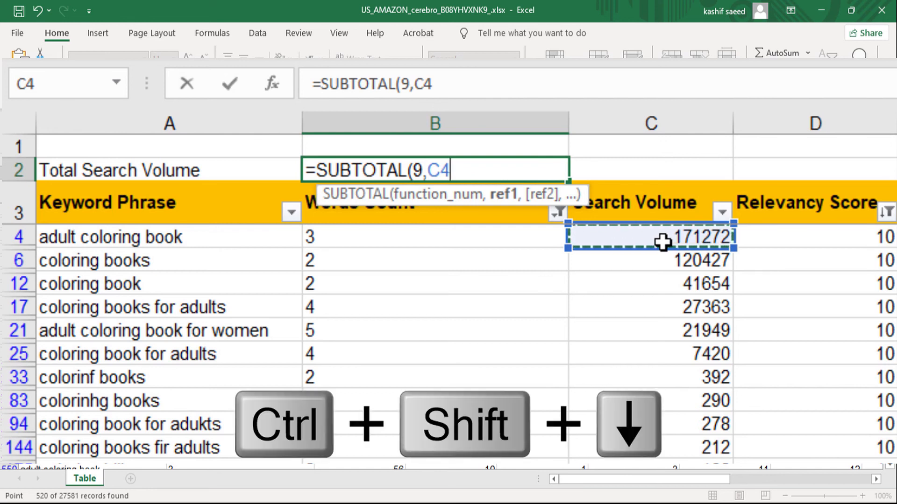
key(ctrl+shift+Down)
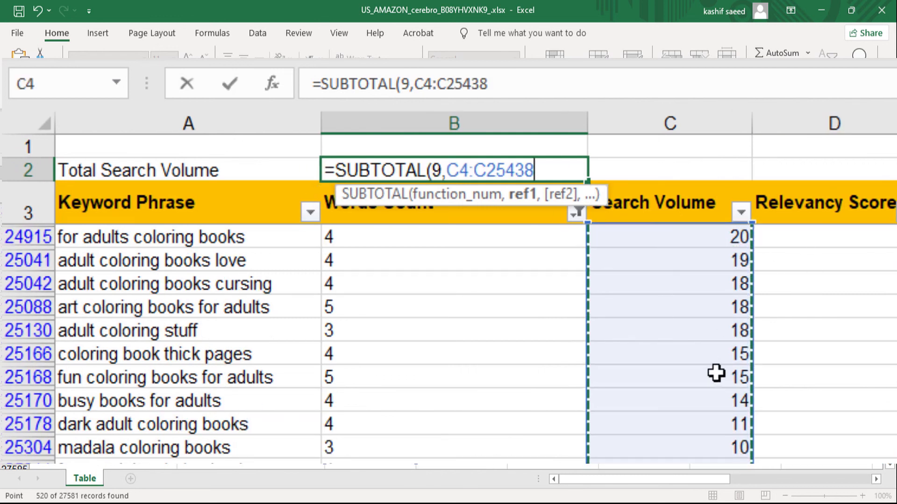
text())
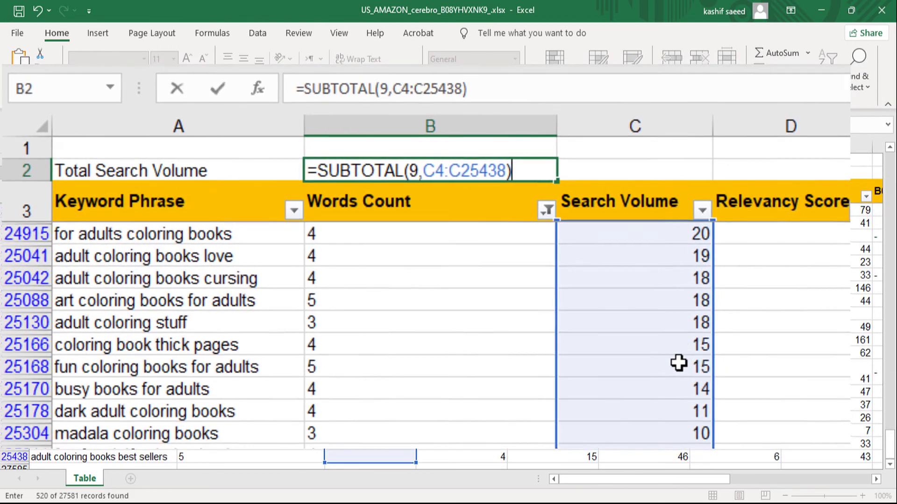
key(Return)
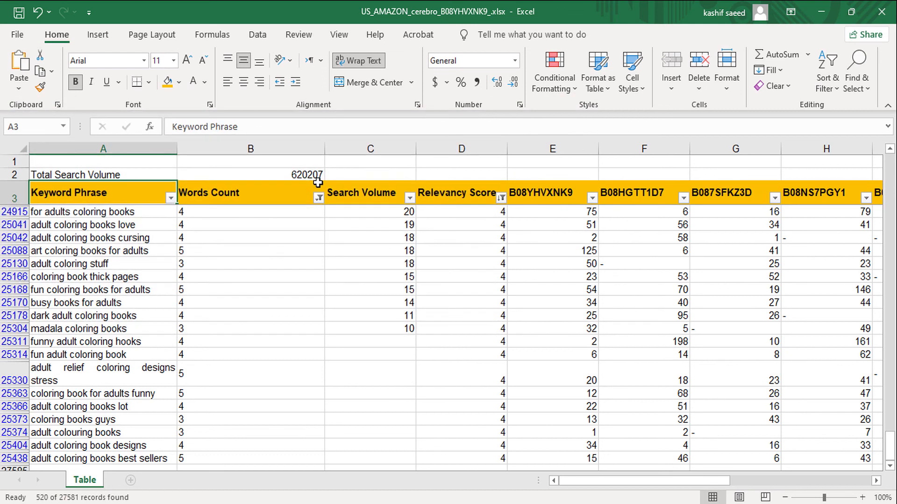
drag(891, 441, 890, 138)
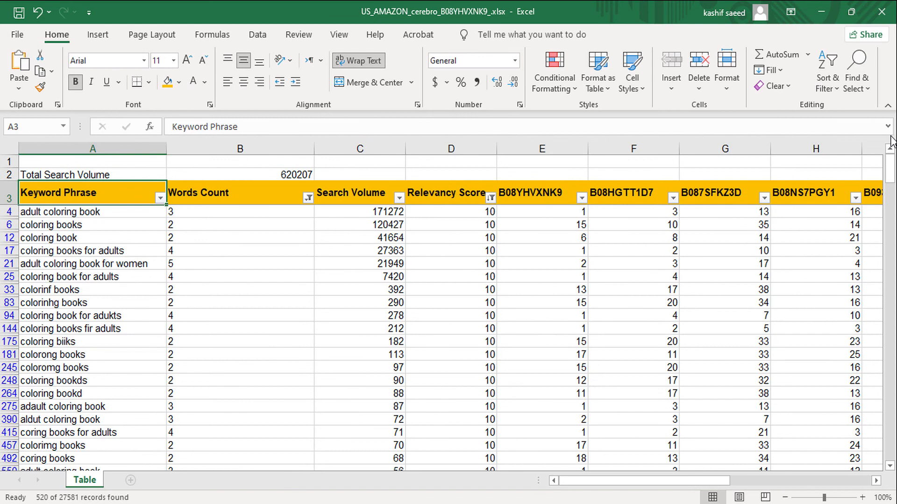